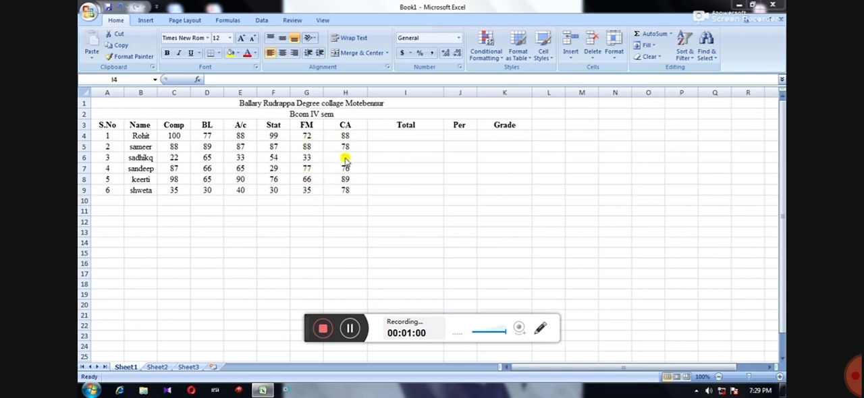
# Calculate the first student's total in cell I4 with the formula =C4+D4+E4+F4+G4+H4
pyautogui.click(347, 170)
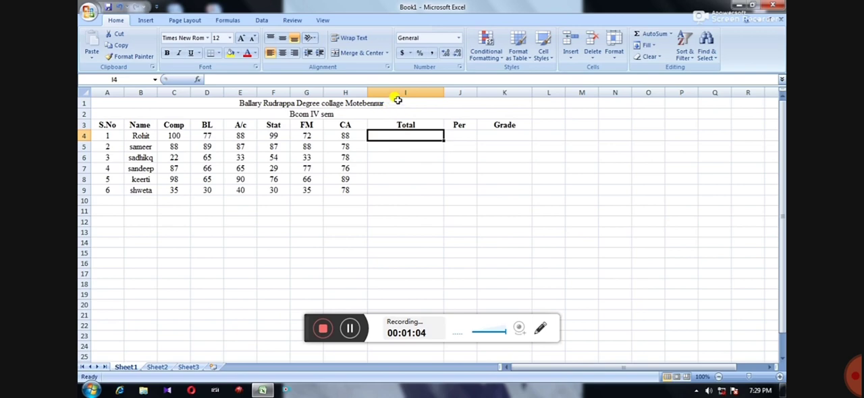
pyautogui.doubleClick(391, 136)
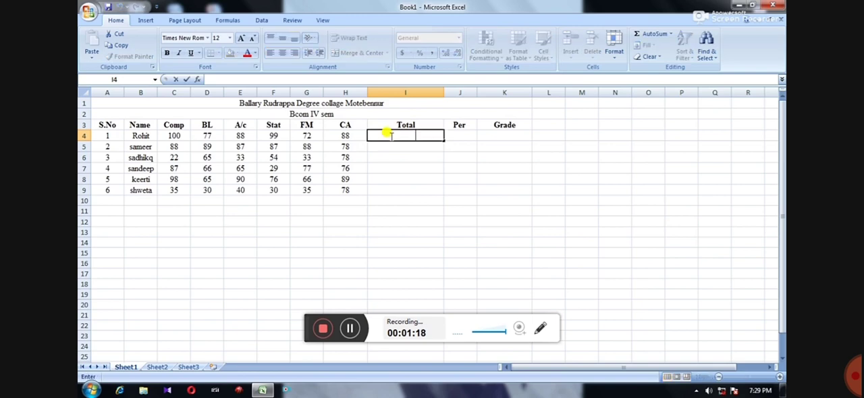
pyautogui.write('=')
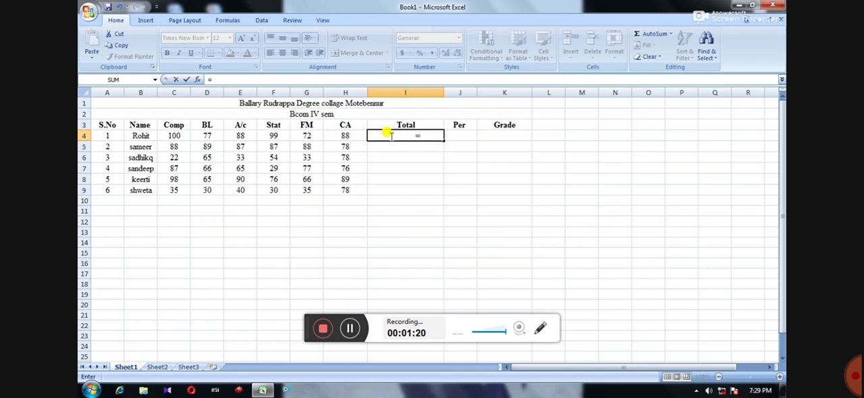
pyautogui.write('c4')
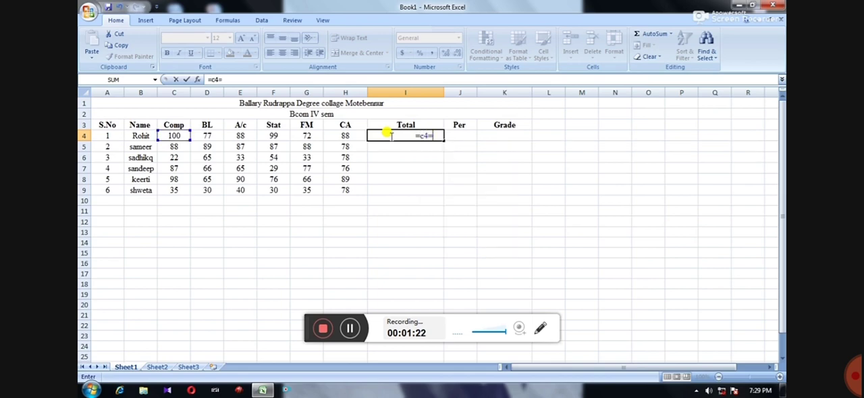
pyautogui.write('+d4')
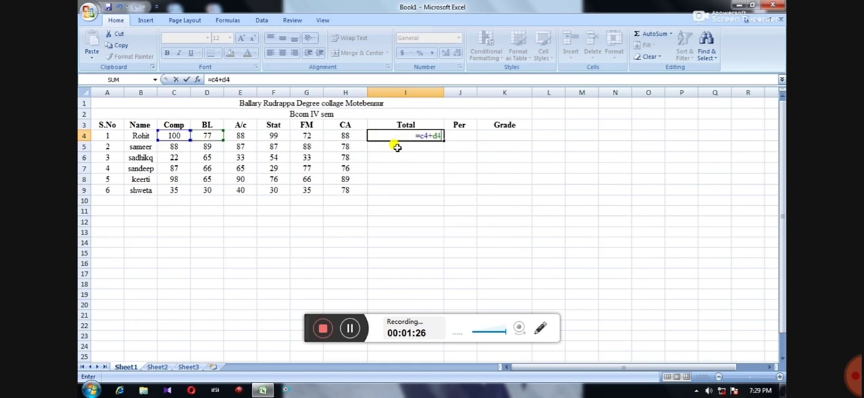
pyautogui.write('+e4')
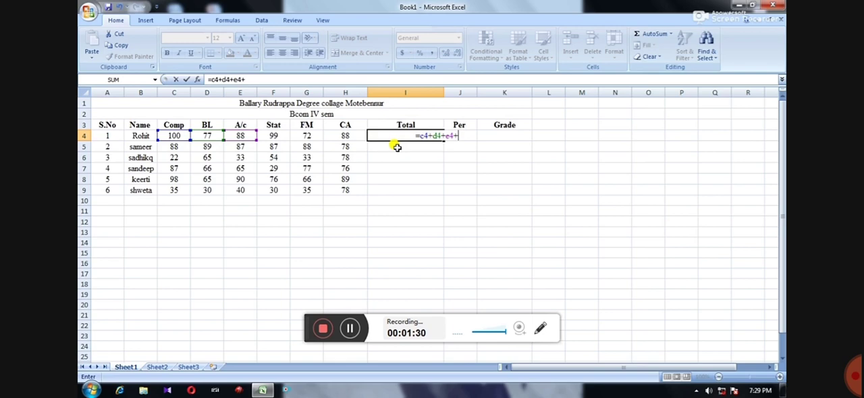
pyautogui.write('+f4+')
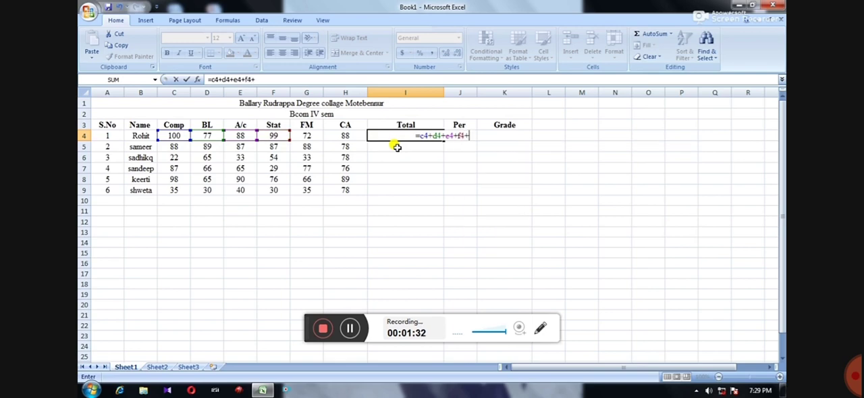
pyautogui.write('g4+')
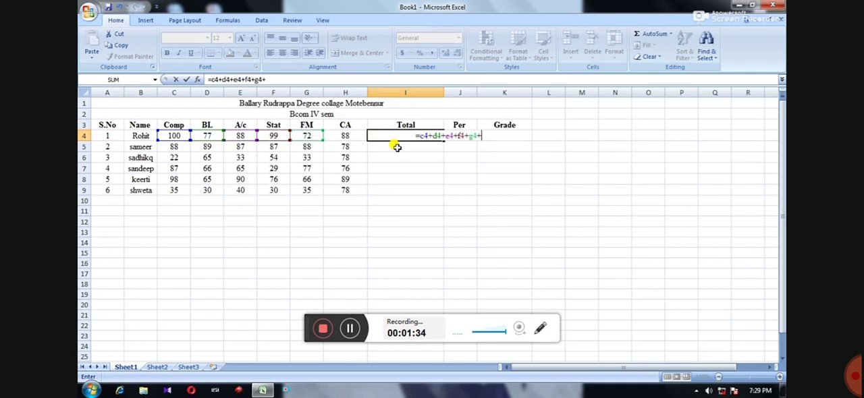
pyautogui.write('h4')
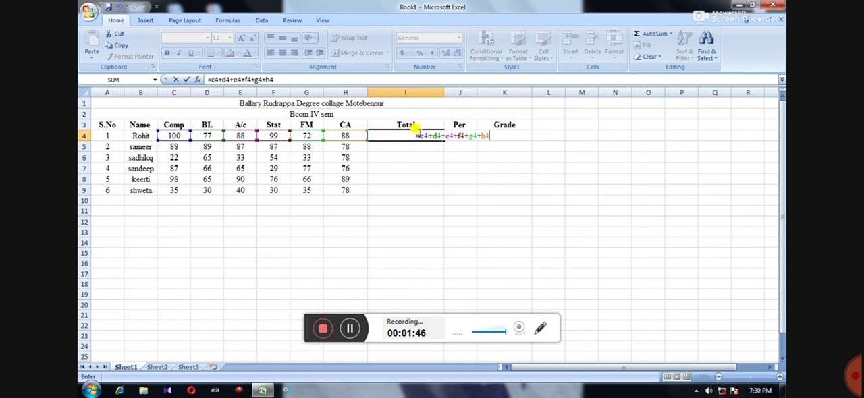
pyautogui.press('Return')
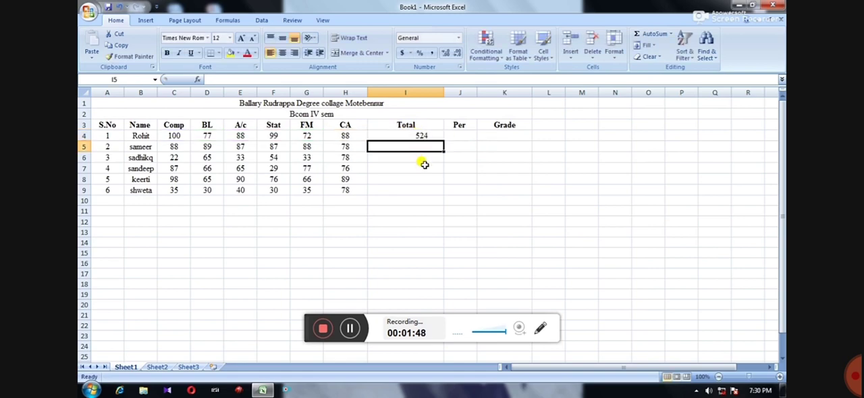
pyautogui.click(419, 135)
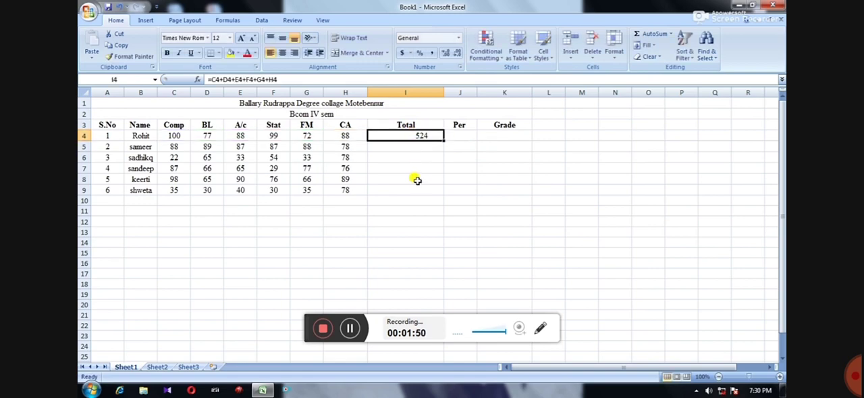
# Write the AutoSum formula =SUM(C5:H5) in cell I5 for the second student's total
pyautogui.click(390, 147)
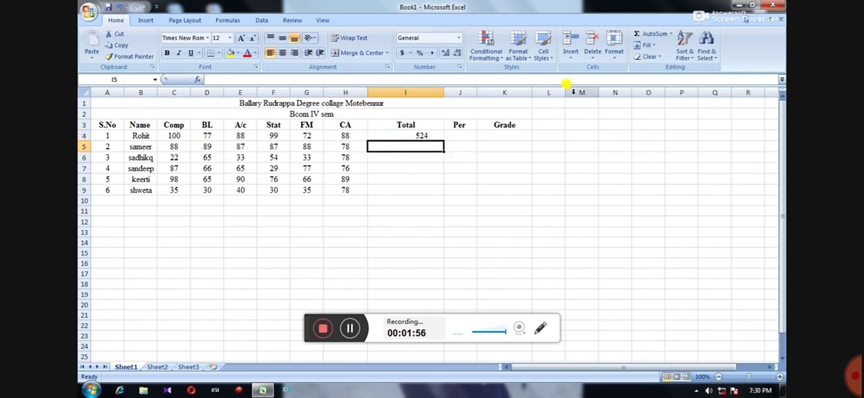
pyautogui.click(648, 37)
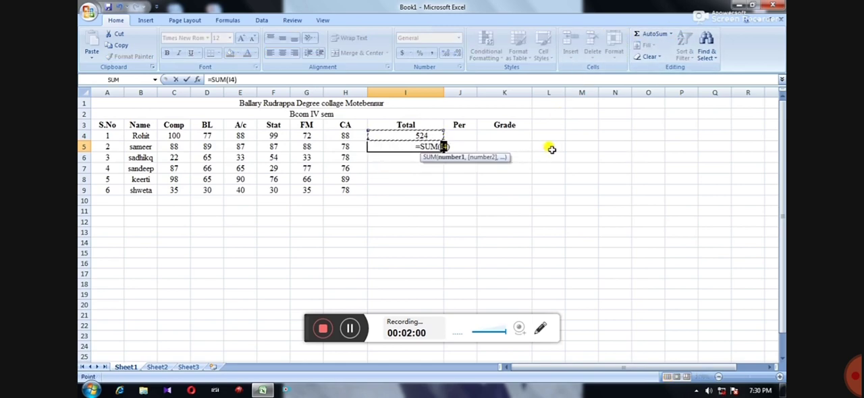
pyautogui.write('c')
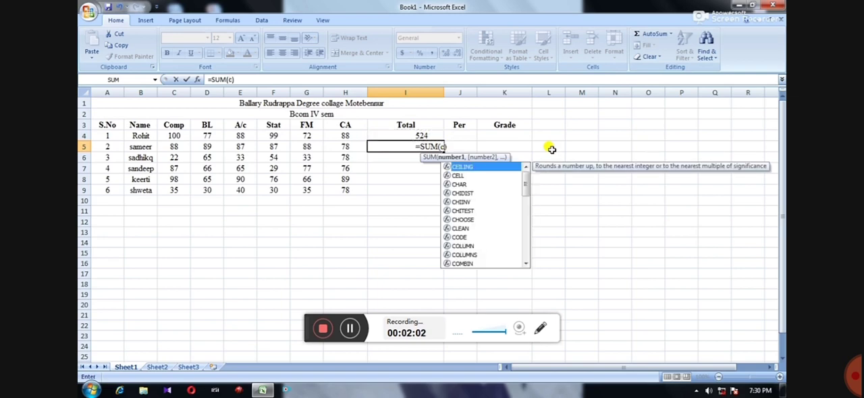
pyautogui.write('5')
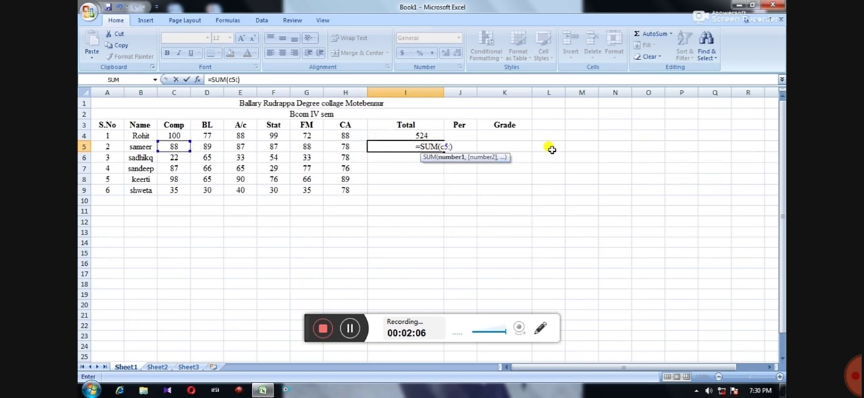
pyautogui.write(':h5')
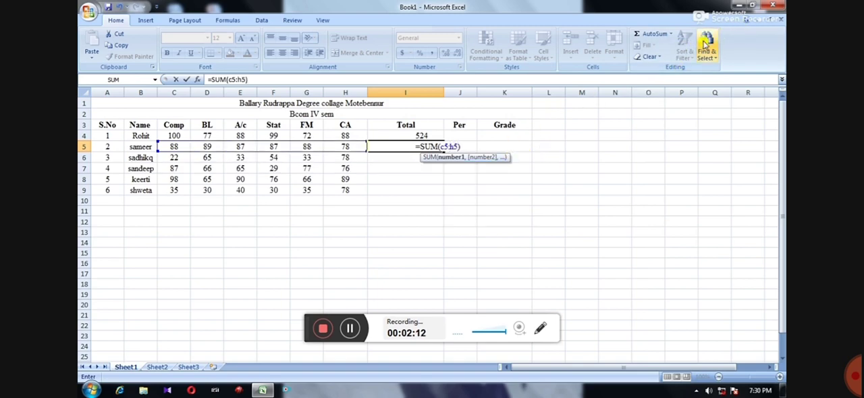
pyautogui.click(541, 329)
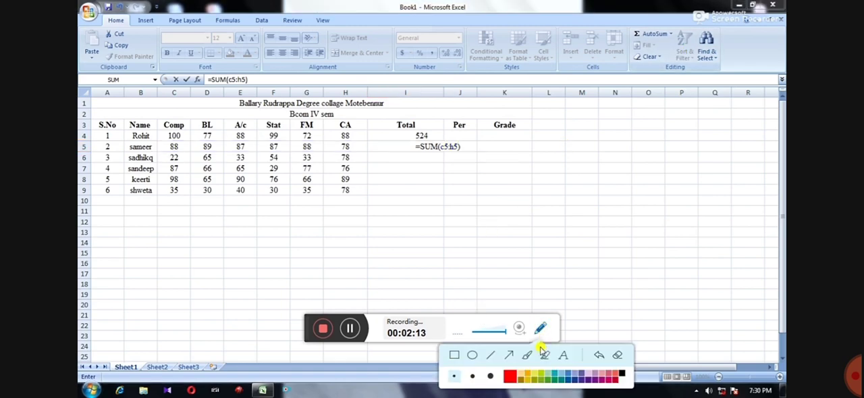
pyautogui.click(454, 355)
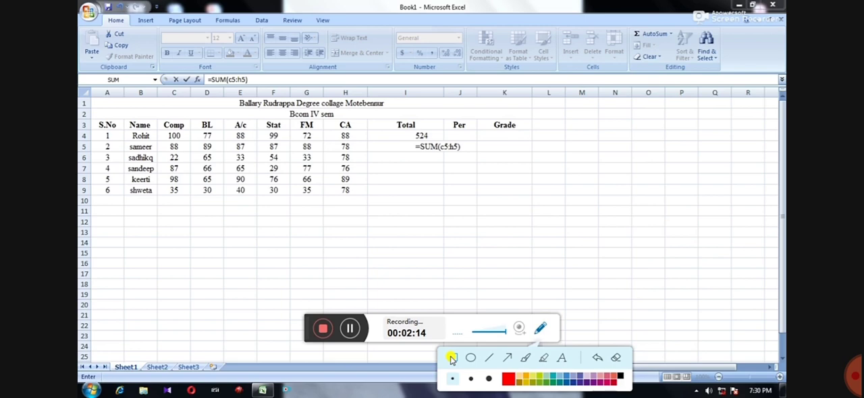
pyautogui.moveTo(398, 138); pyautogui.dragTo(481, 156)
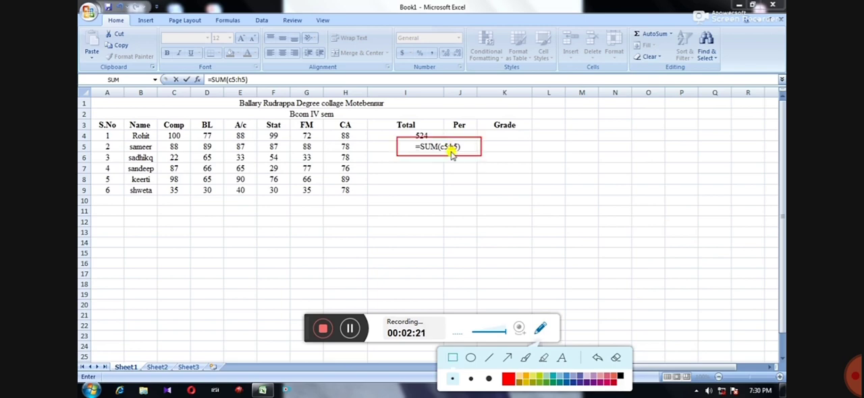
pyautogui.click(540, 331)
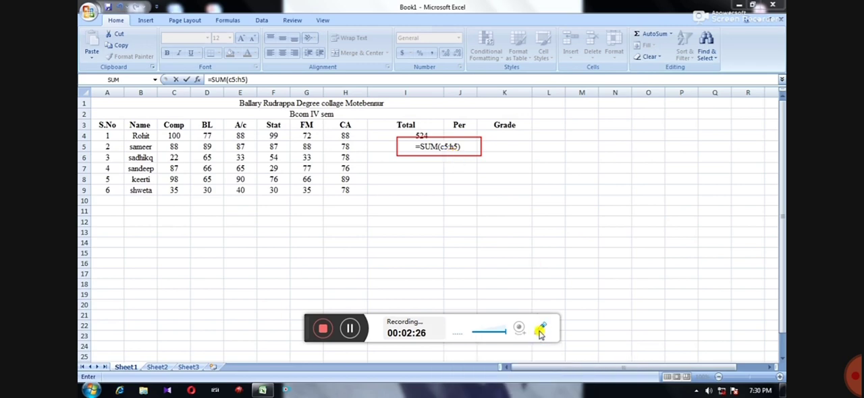
pyautogui.click(540, 331)
pyautogui.click(599, 350)
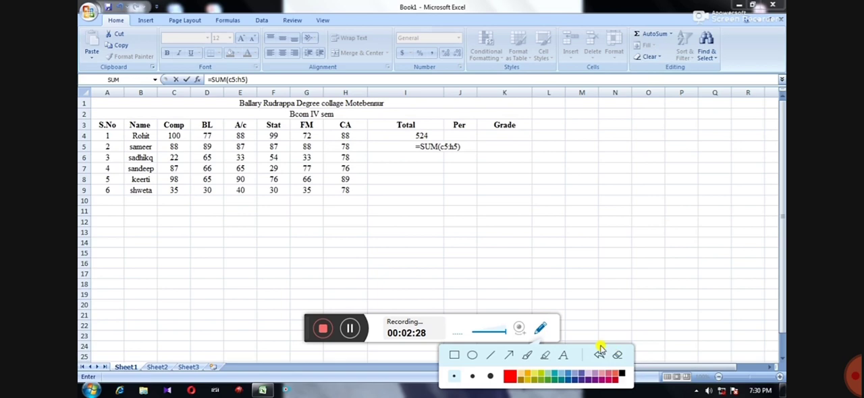
pyautogui.click(541, 329)
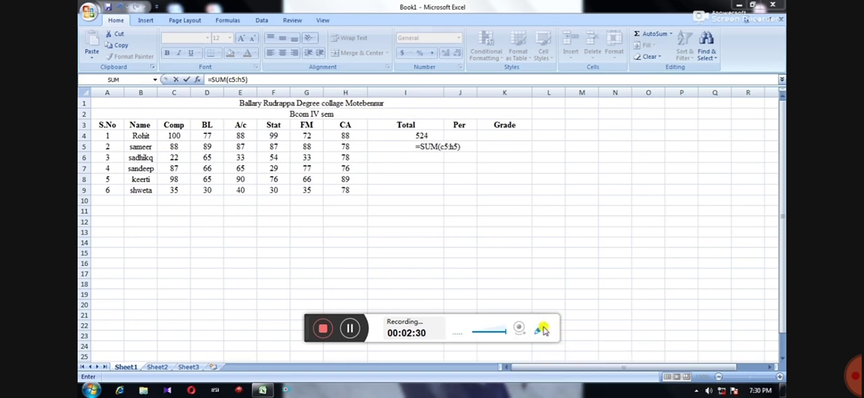
# Commit the SUM formula in I5 and fill it down through I9 for the remaining students
pyautogui.click(438, 147)
pyautogui.press('Return')
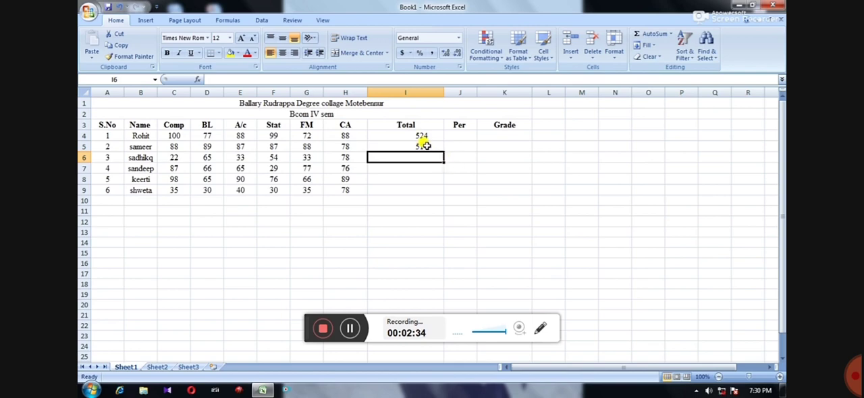
pyautogui.click(426, 146)
pyautogui.moveTo(442, 151); pyautogui.dragTo(441, 193)
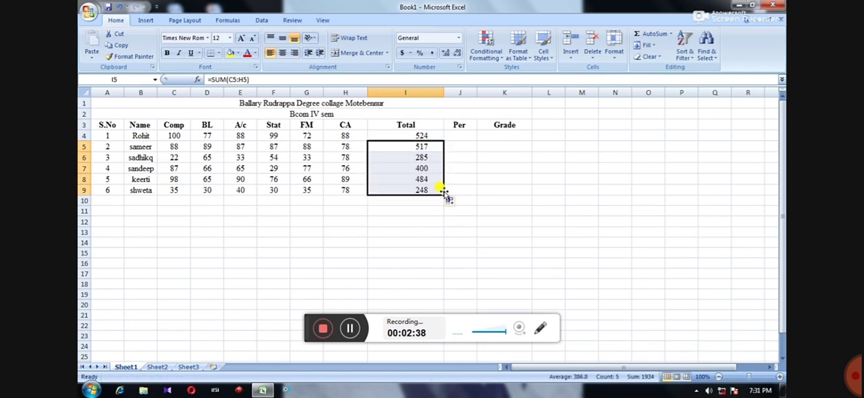
pyautogui.click(431, 142)
# Calculate the first student's percentage in cell J4 with the formula =I4/6
pyautogui.click(460, 136)
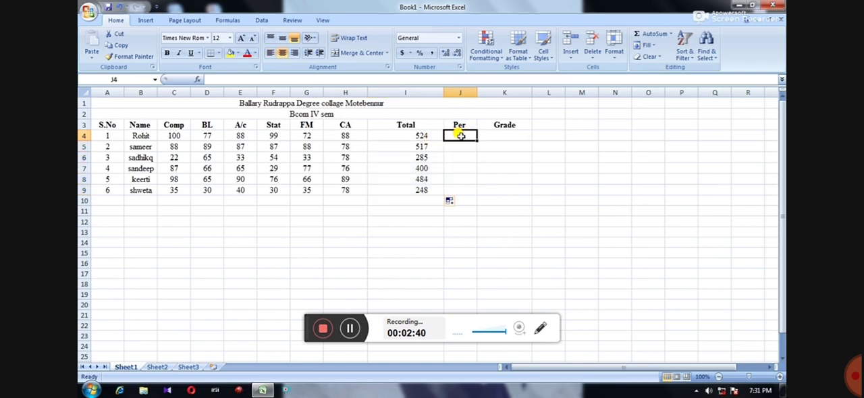
pyautogui.write('=')
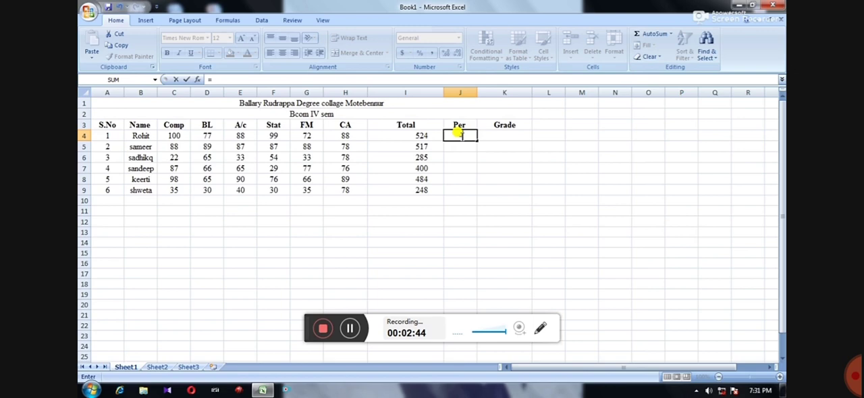
pyautogui.write('i')
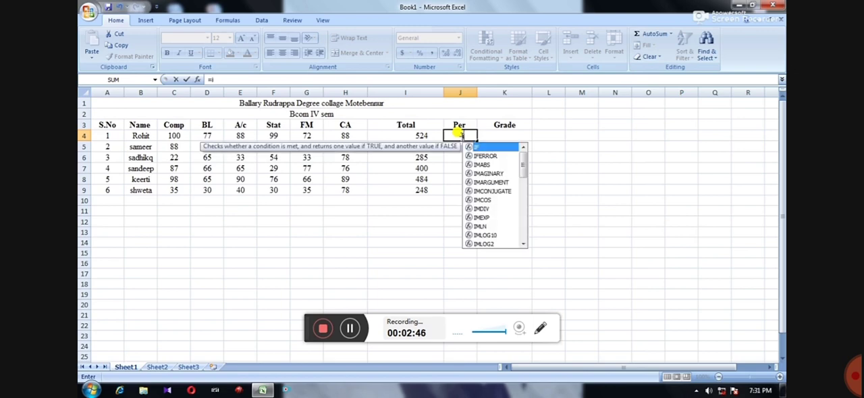
pyautogui.write('4/')
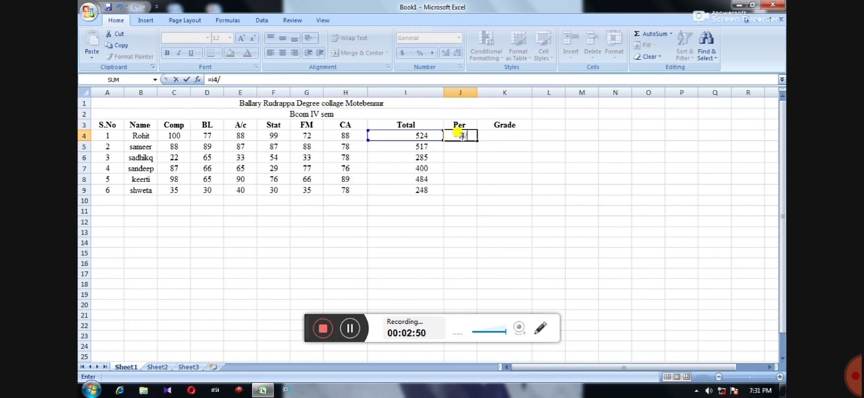
pyautogui.press('Return')
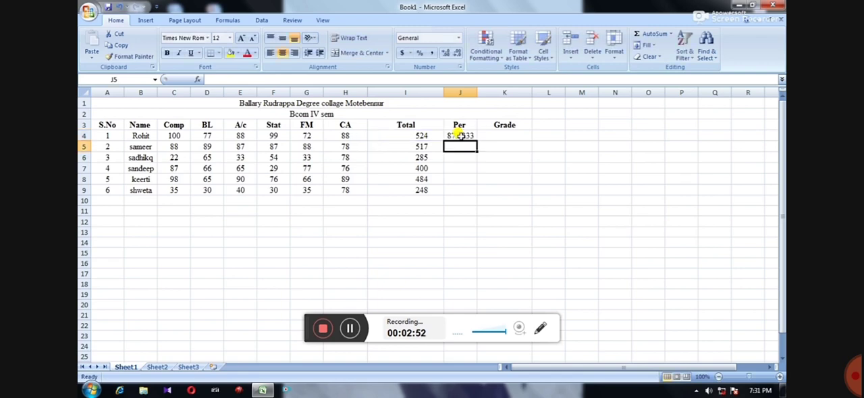
pyautogui.click(463, 135)
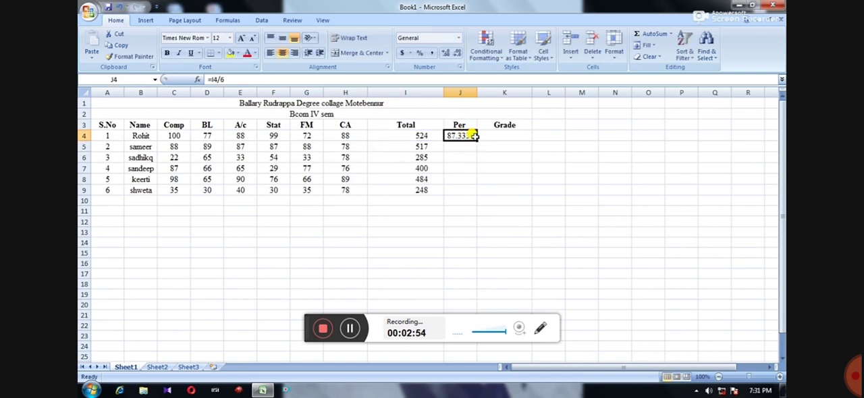
pyautogui.doubleClick(464, 136)
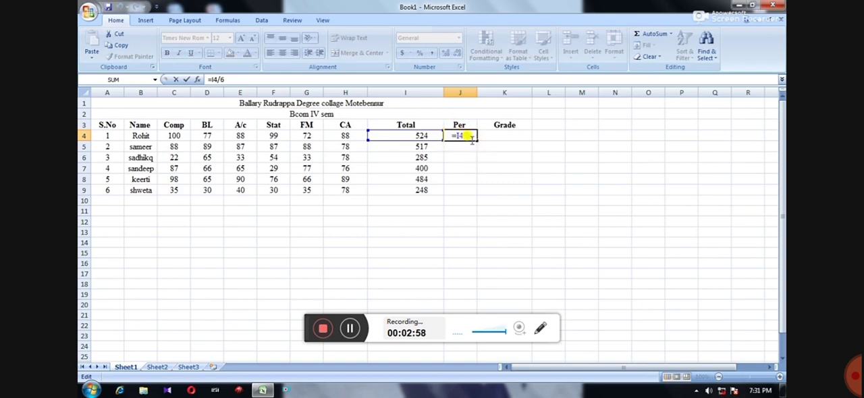
pyautogui.press('Return')
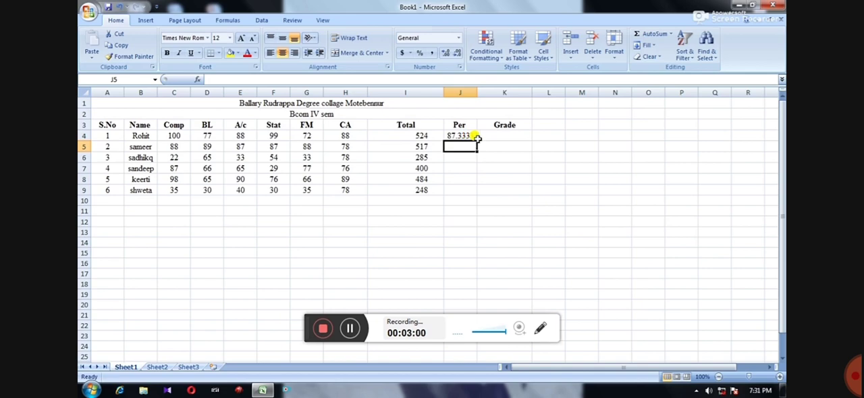
pyautogui.doubleClick(459, 147)
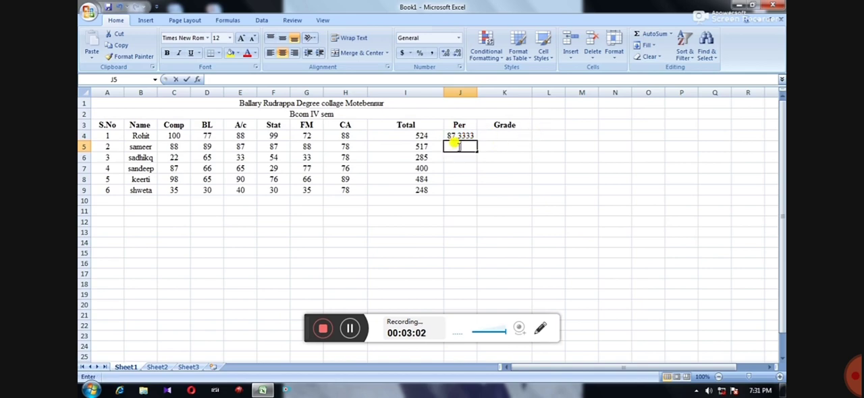
pyautogui.write('=')
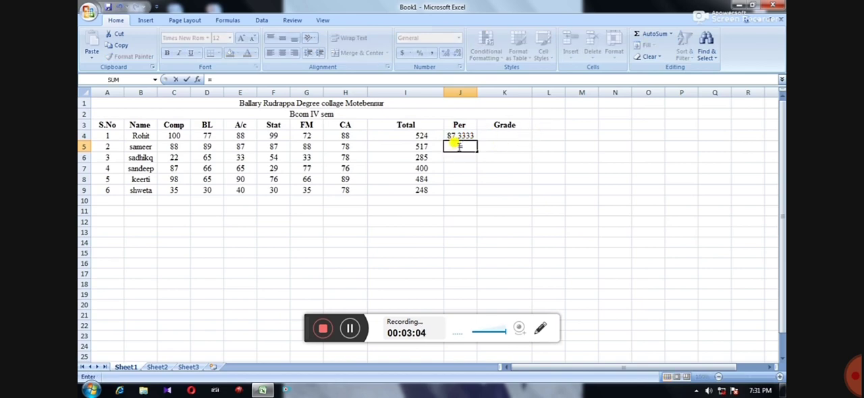
pyautogui.write('avera')
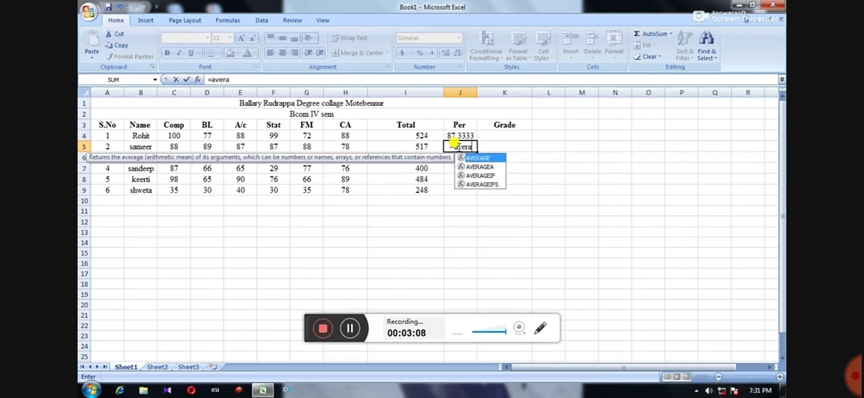
pyautogui.press('Return')
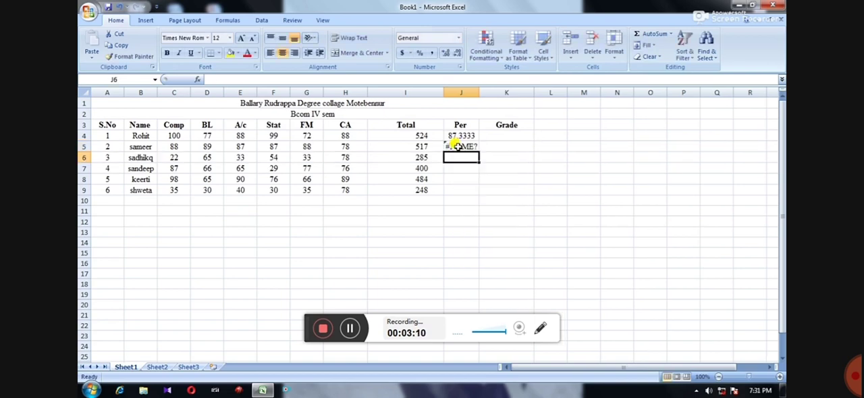
pyautogui.click(457, 146)
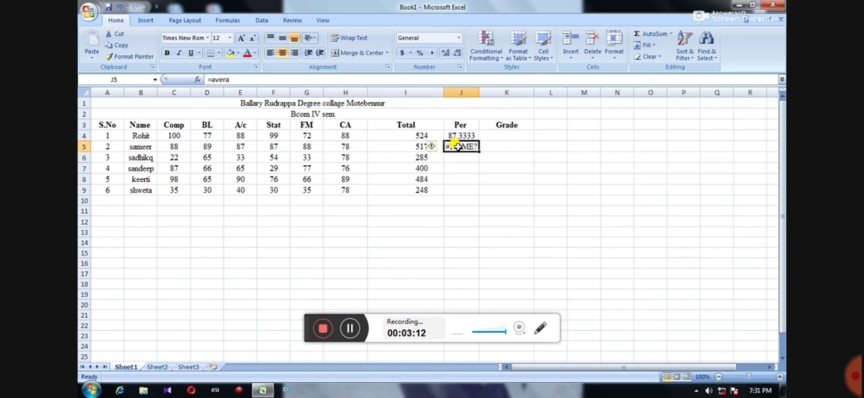
pyautogui.press('Delete')
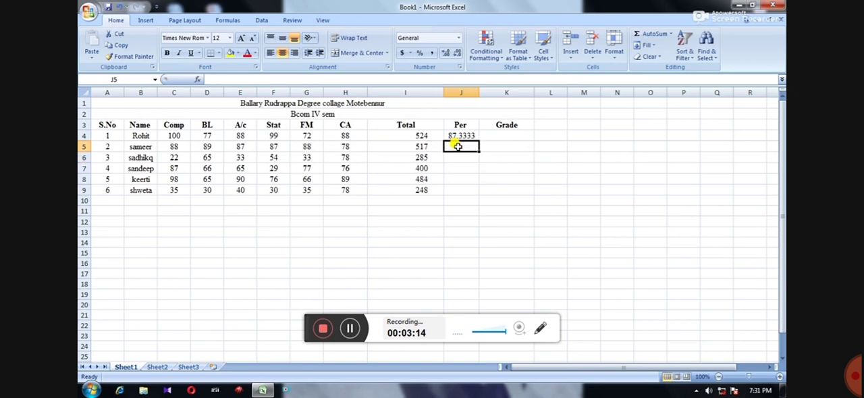
# Calculate the second student's percentage in cell J5 with the formula =AVERAGE(C5:H5)
pyautogui.write('=average(')
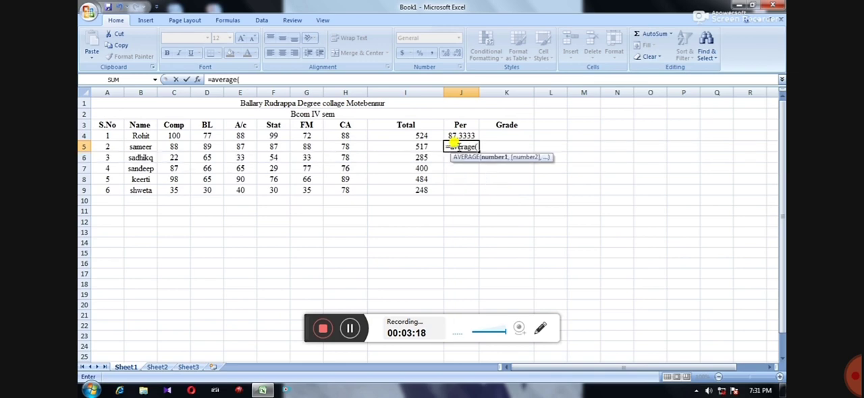
pyautogui.write('c5:h5')
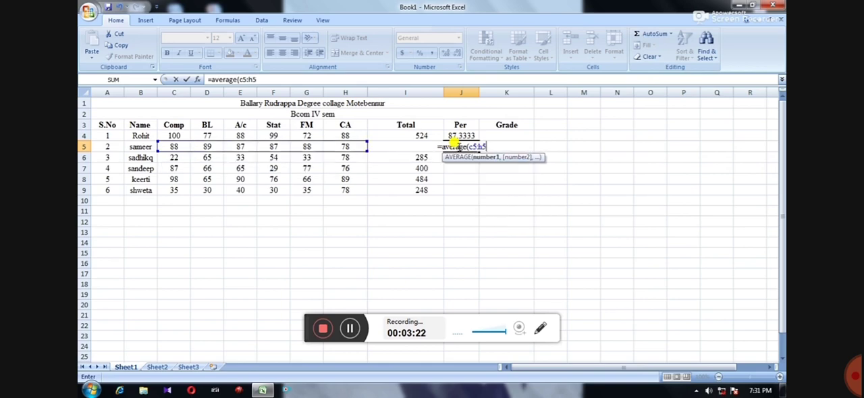
pyautogui.write(')')
pyautogui.press('Return')
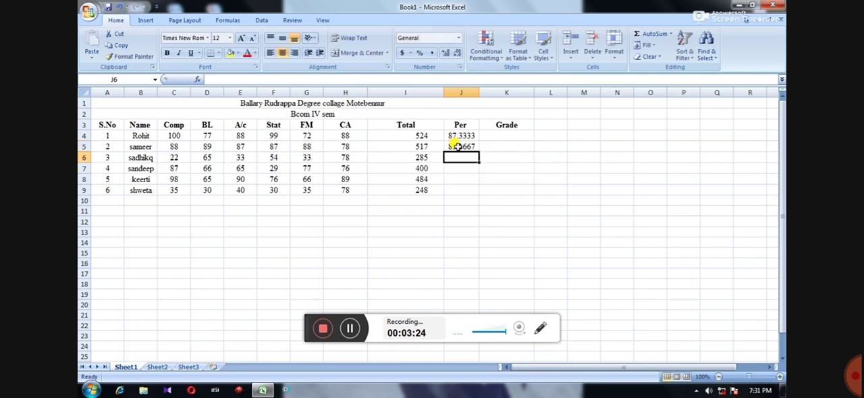
# Display the AVERAGE formula in cell J5, outline it with a temporary red rectangle, and clear the marking
pyautogui.doubleClick(457, 146)
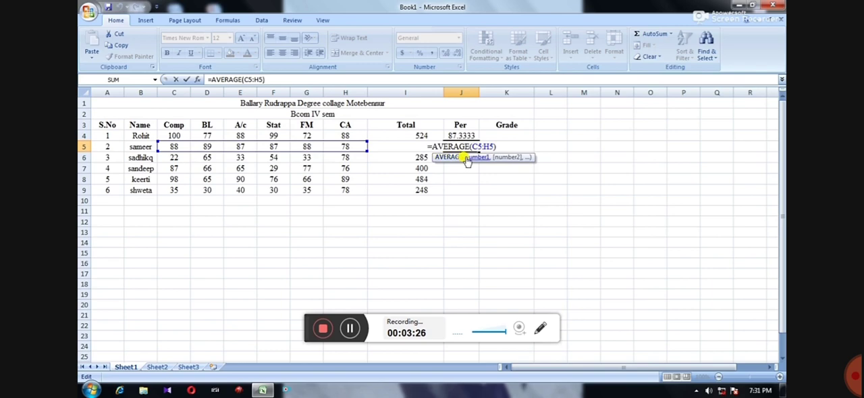
pyautogui.click(541, 329)
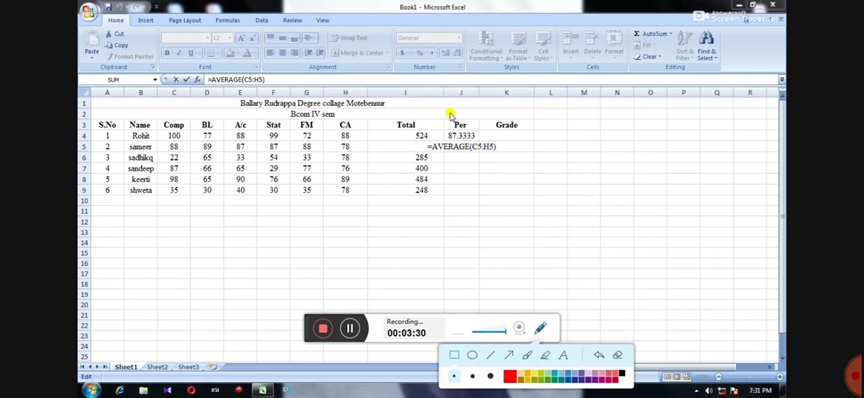
pyautogui.moveTo(416, 141); pyautogui.dragTo(516, 155)
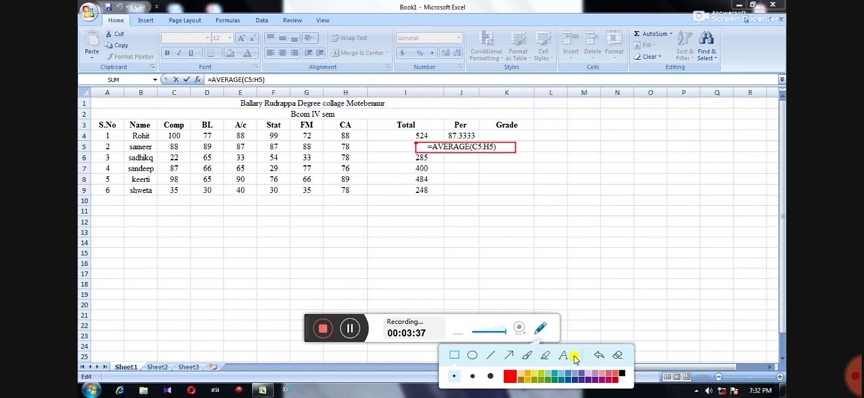
pyautogui.click(618, 356)
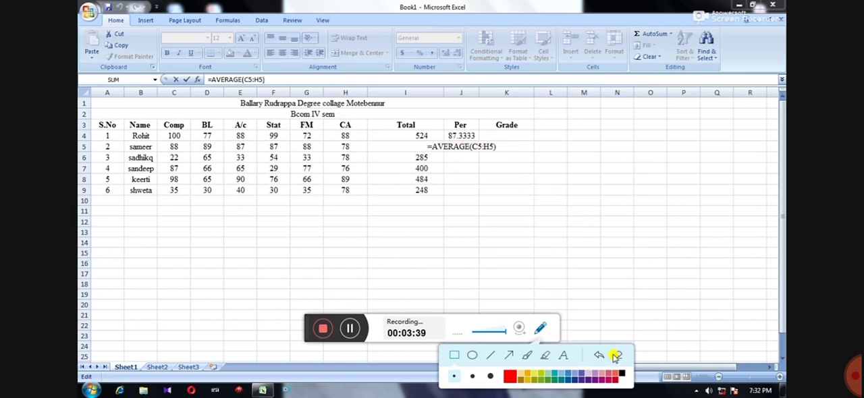
pyautogui.click(543, 331)
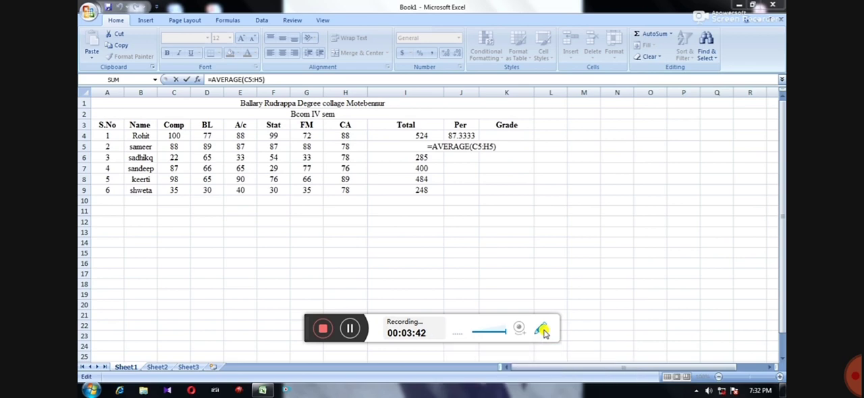
# Close the J5 formula without changes and fill it down through J9 for the remaining students
pyautogui.click(488, 140)
pyautogui.press('Return')
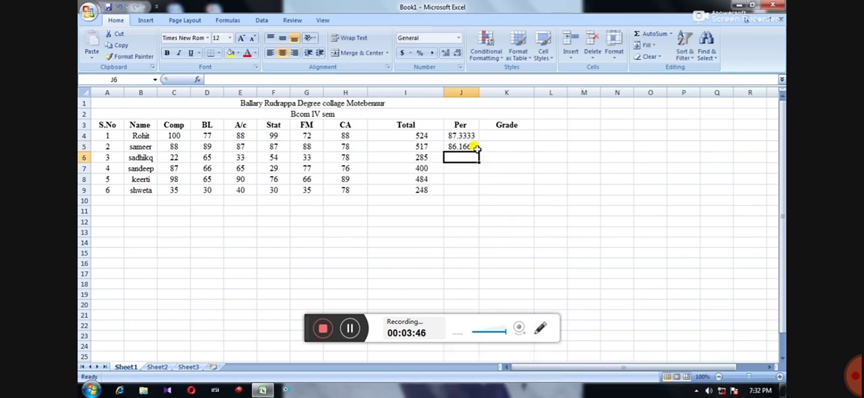
pyautogui.click(475, 144)
pyautogui.moveTo(481, 153); pyautogui.dragTo(485, 198)
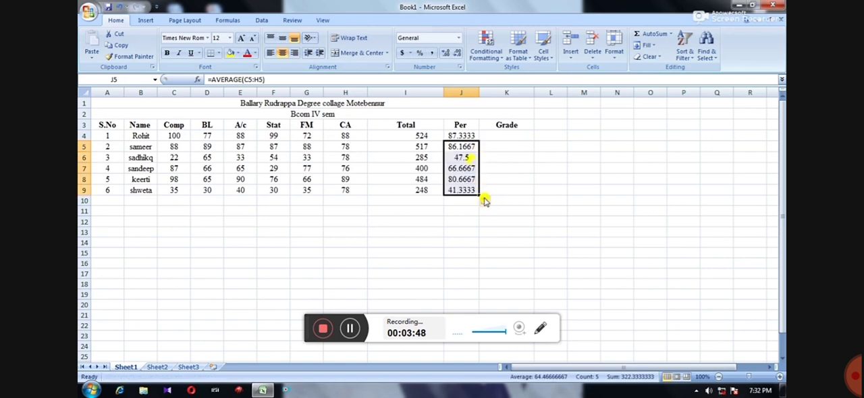
# Begin the first student's grade formula in cell K4 with =if(and(c4>=32, as the first pass condition
pyautogui.click(497, 133)
pyautogui.doubleClick(498, 133)
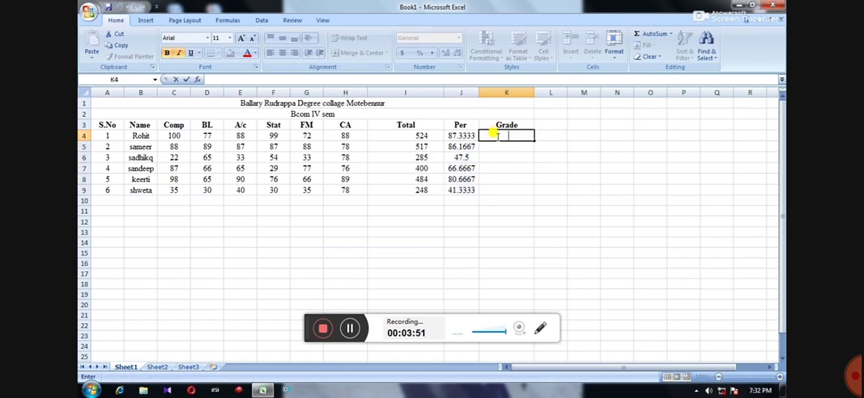
pyautogui.write('=if')
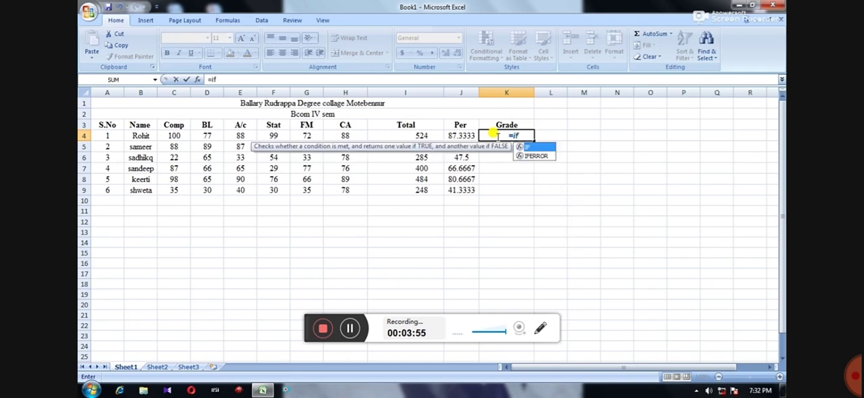
pyautogui.write('(a')
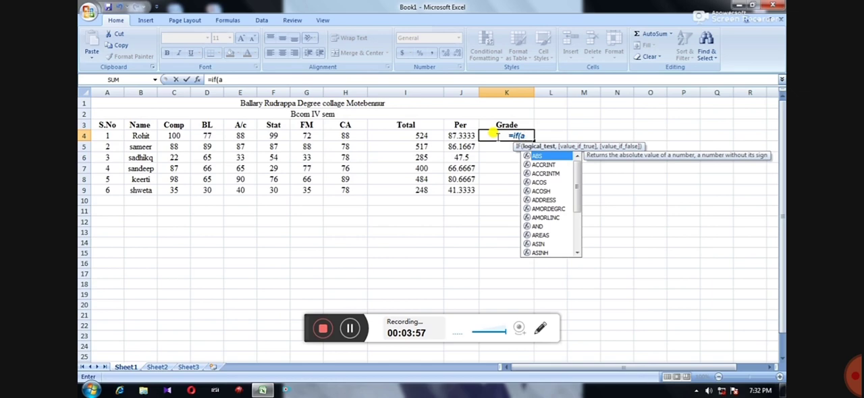
pyautogui.write('nd')
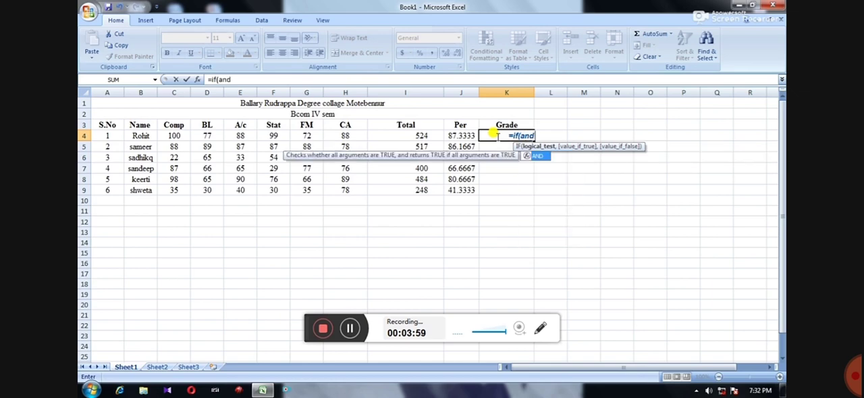
pyautogui.write('(')
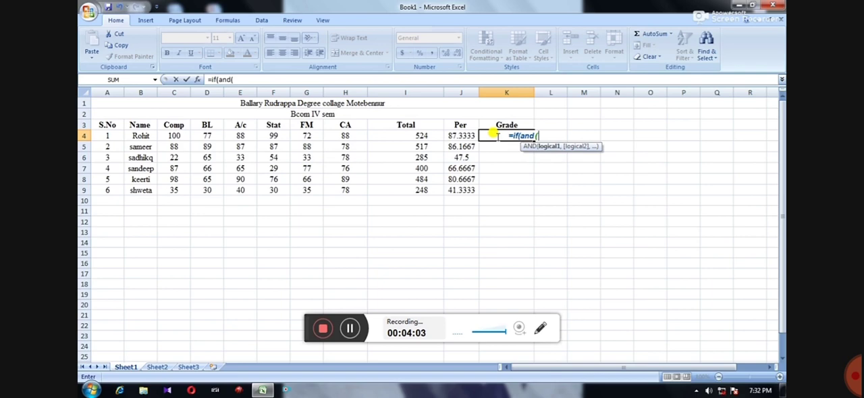
pyautogui.write('c4>=32,')
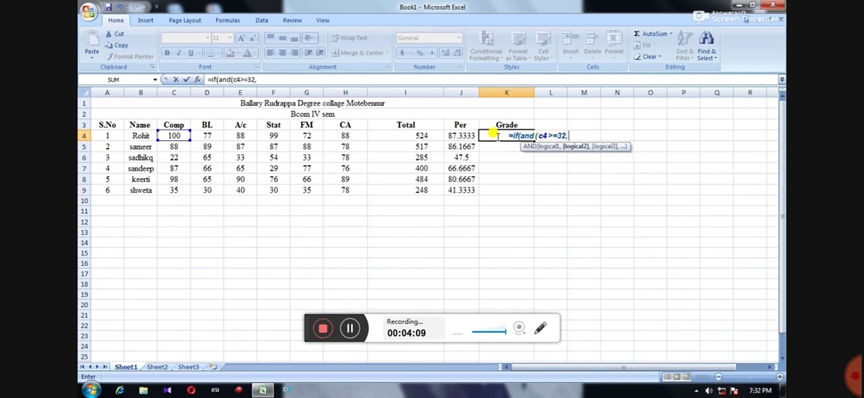
pyautogui.write('d')
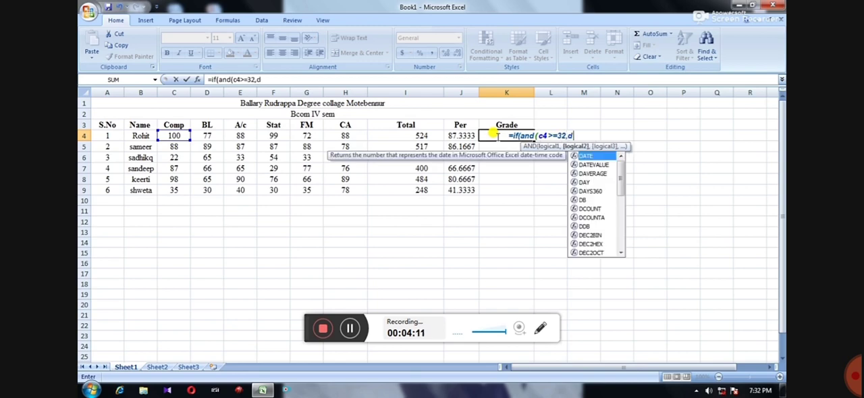
pyautogui.write('4>=32')
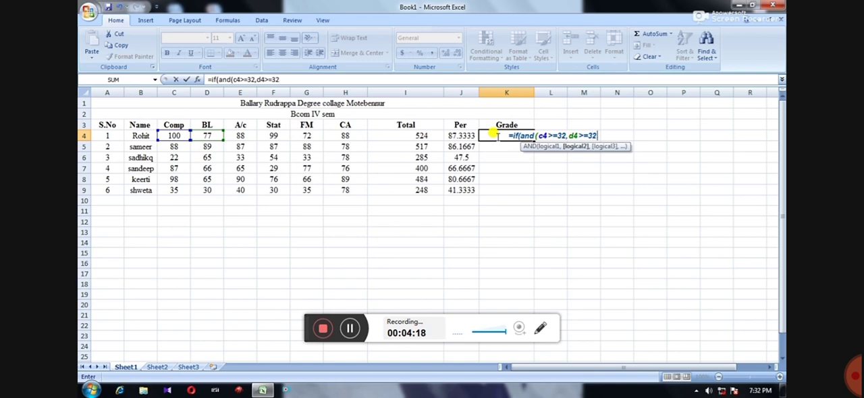
pyautogui.write(',e4')
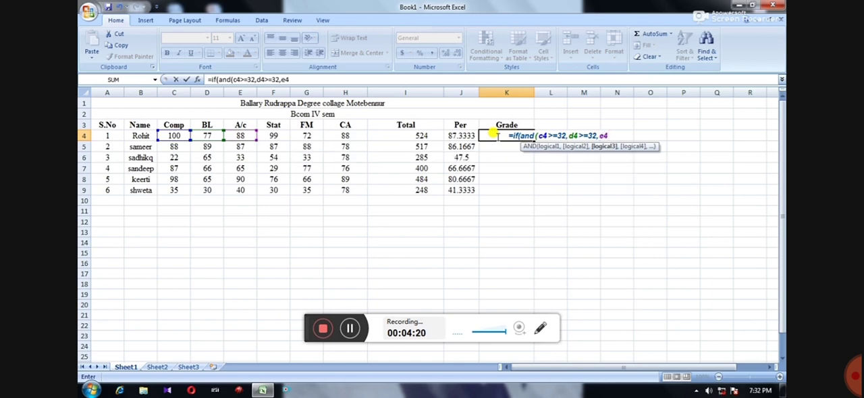
pyautogui.write('>=32,')
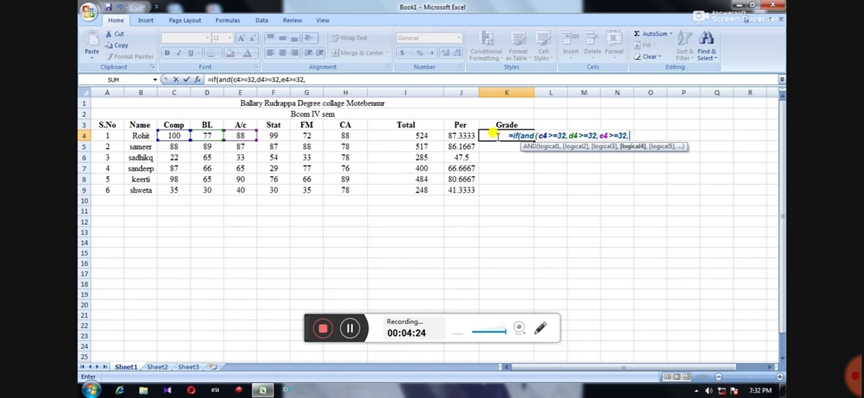
pyautogui.write('f4>')
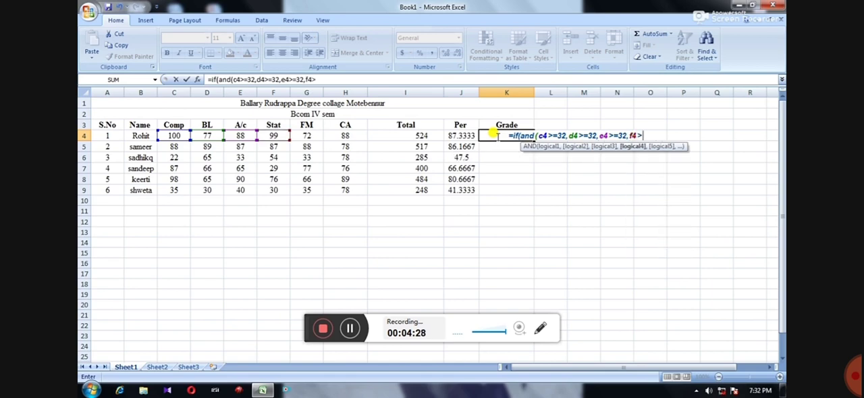
pyautogui.write('=32,g4>')
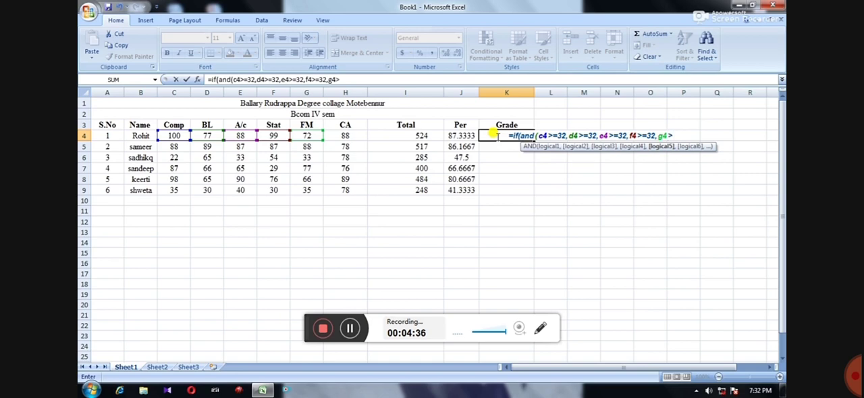
pyautogui.write('=32,h')
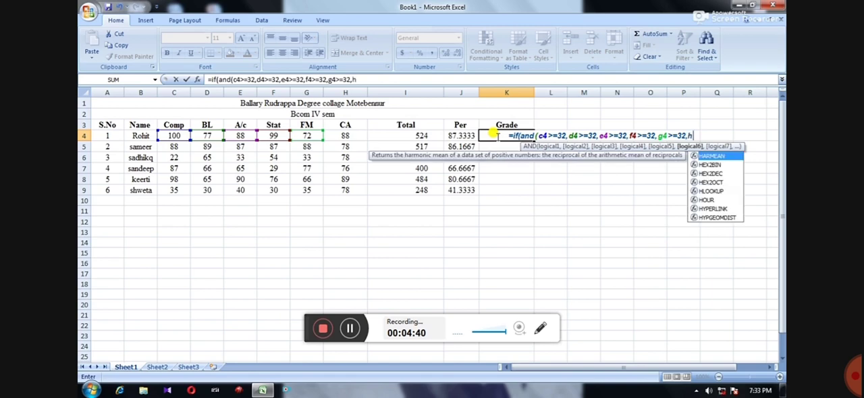
pyautogui.write('4>')
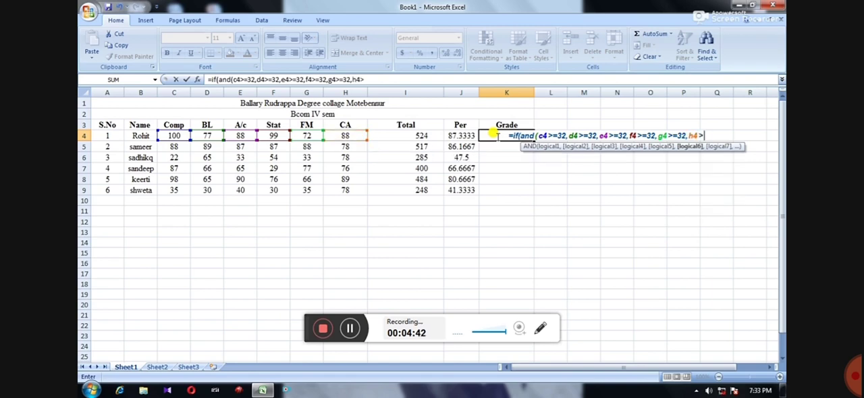
pyautogui.write('=32)')
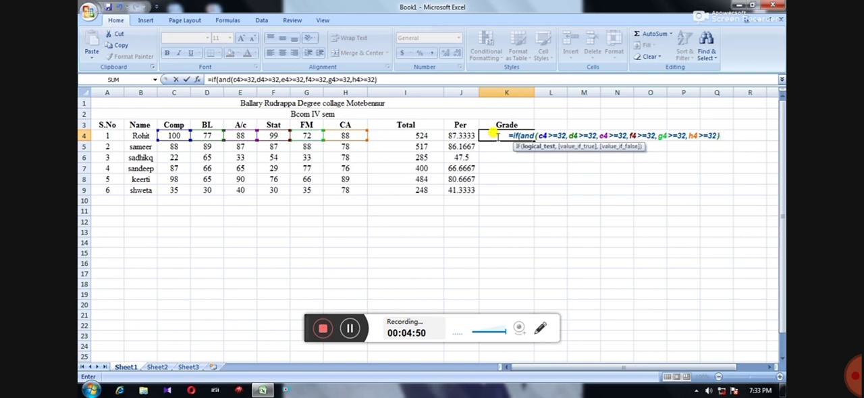
# Start a nested IF as the true branch of K4's grade formula, with the test j4>=60
pyautogui.write(',')
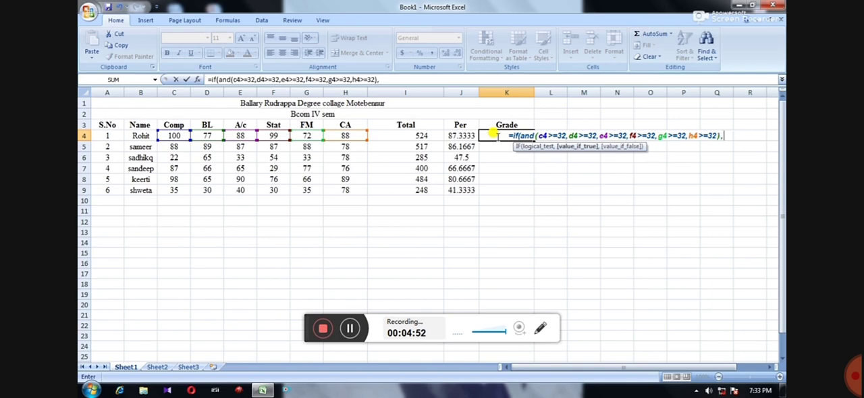
pyautogui.write('if')
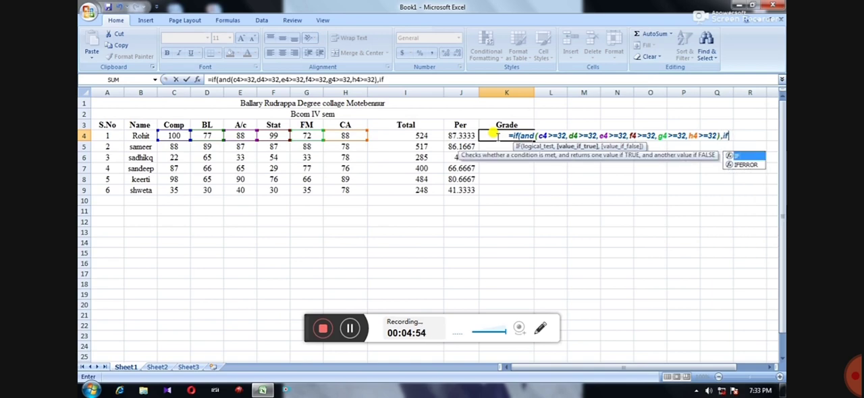
pyautogui.write('(')
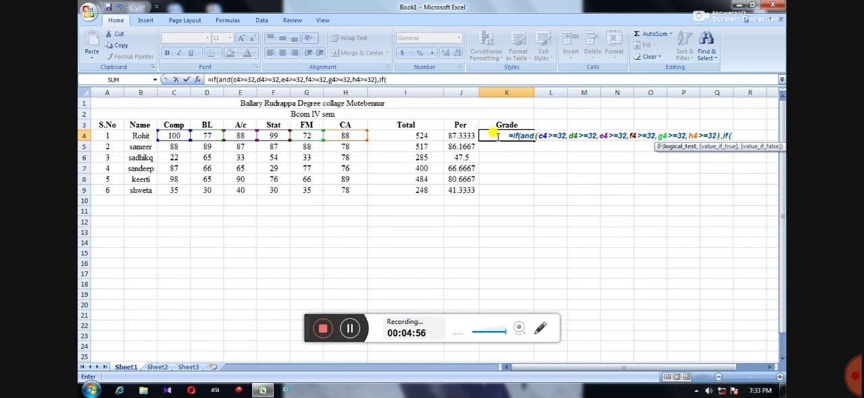
pyautogui.write('j4>')
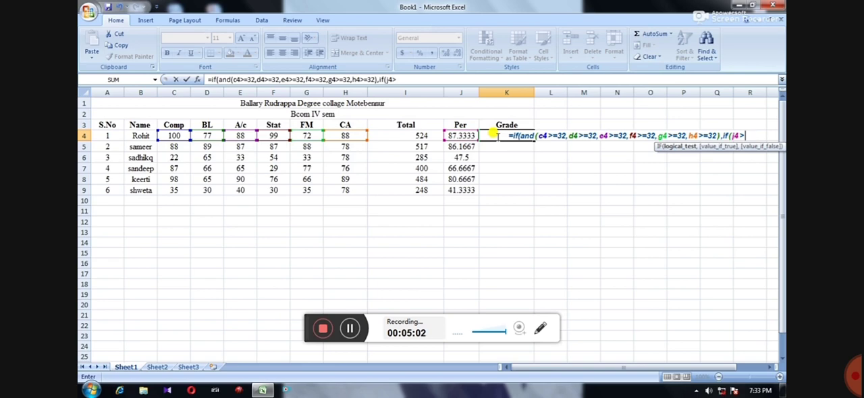
pyautogui.write('=60,"')
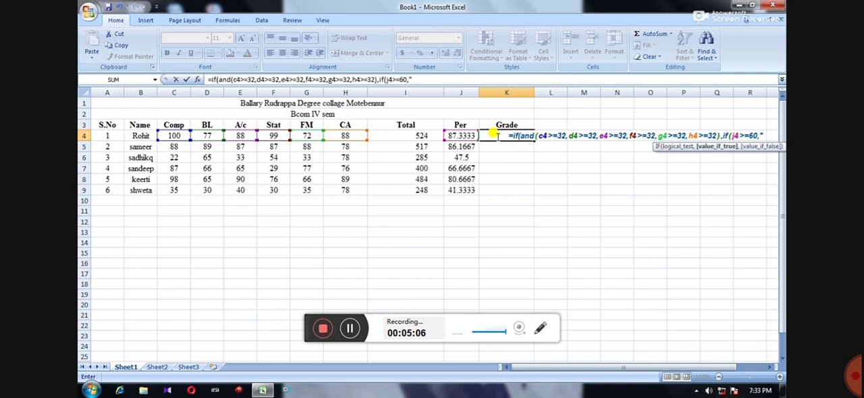
# Change the nested IF's threshold in K4 to 70 and return "DIST" when it is met
pyautogui.press('BackSpace')
pyautogui.press('BackSpace')
pyautogui.press('BackSpace')
pyautogui.press('BackSpace')
pyautogui.write('7')
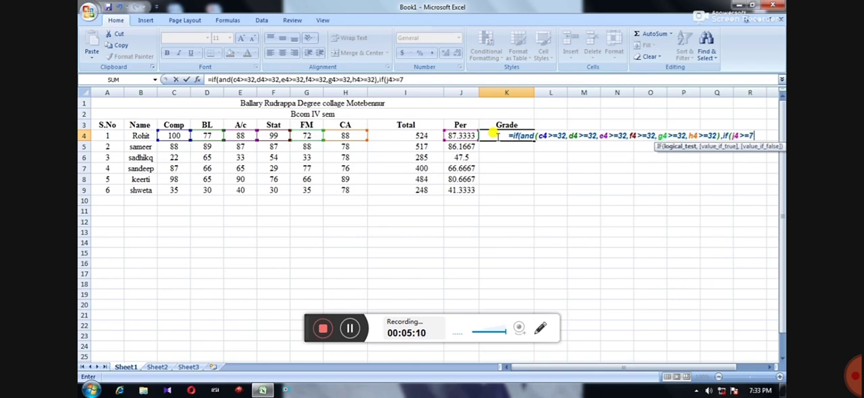
pyautogui.write('0,"')
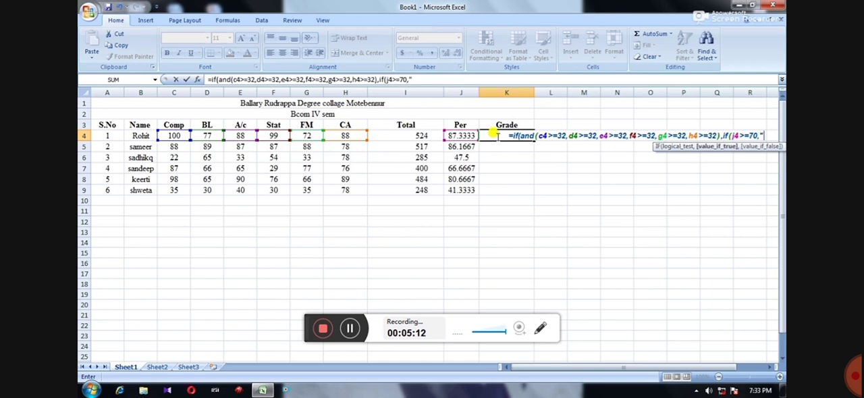
pyautogui.write('DIST"')
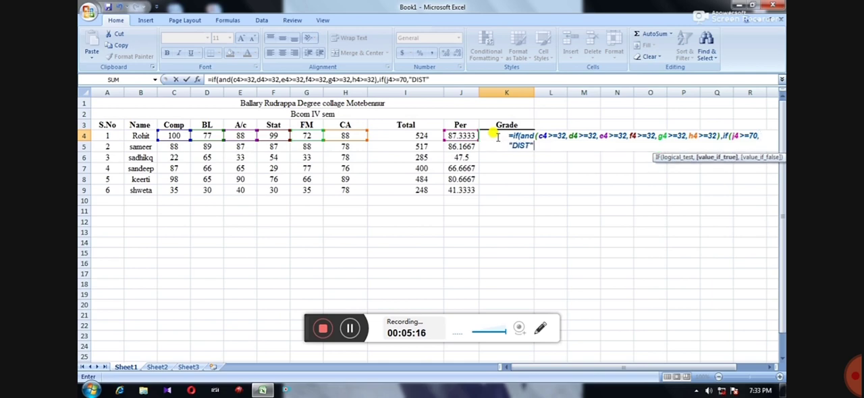
pyautogui.write(',')
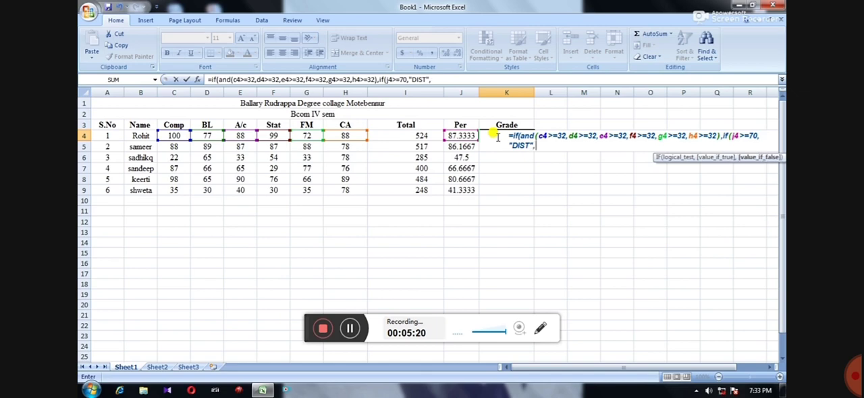
pyautogui.write('if(')
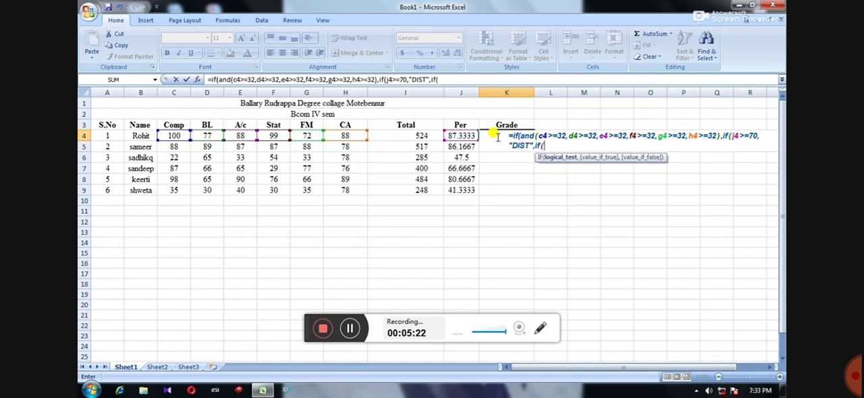
pyautogui.write('j4>=60,')
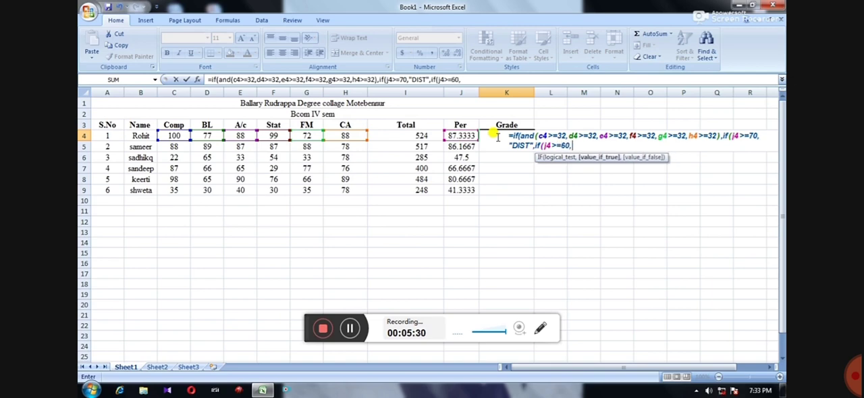
pyautogui.write('"FC",')
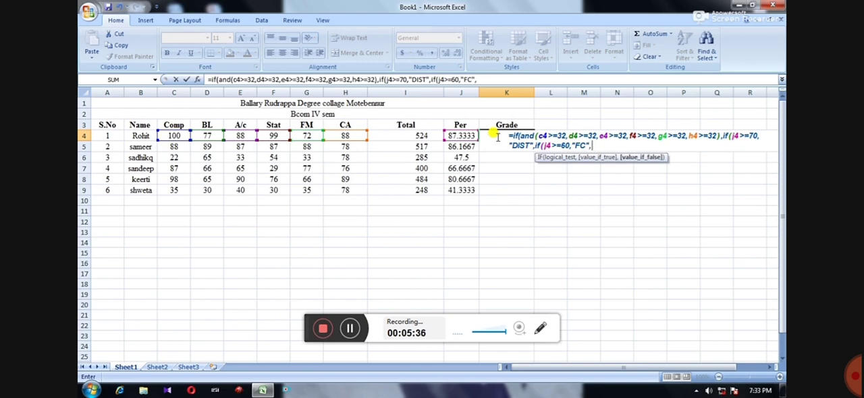
pyautogui.write('if')
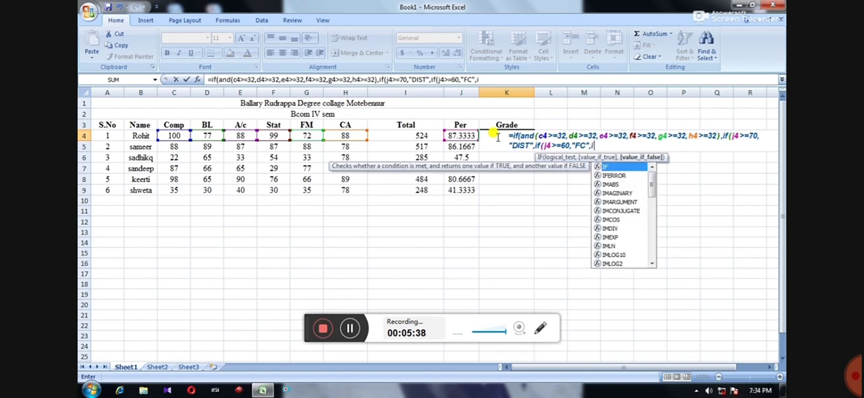
pyautogui.write('(j')
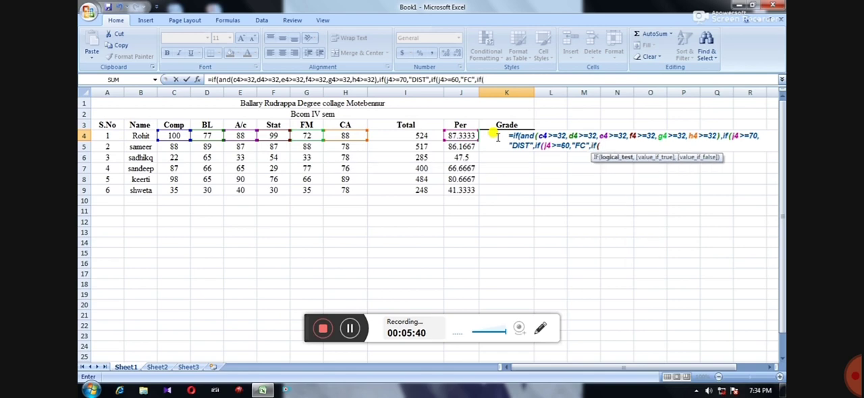
pyautogui.write('4>=50,"')
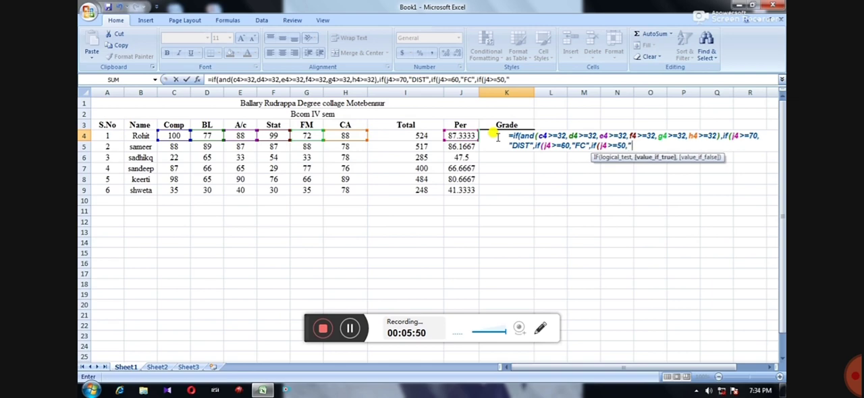
pyautogui.write('SC","')
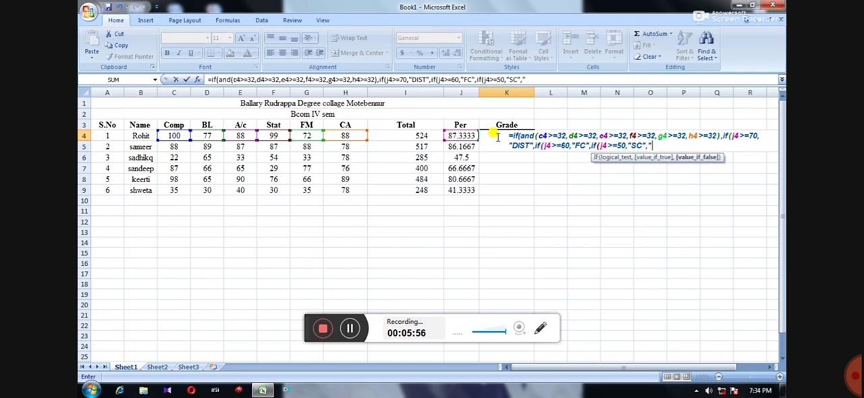
pyautogui.write('PASS")')
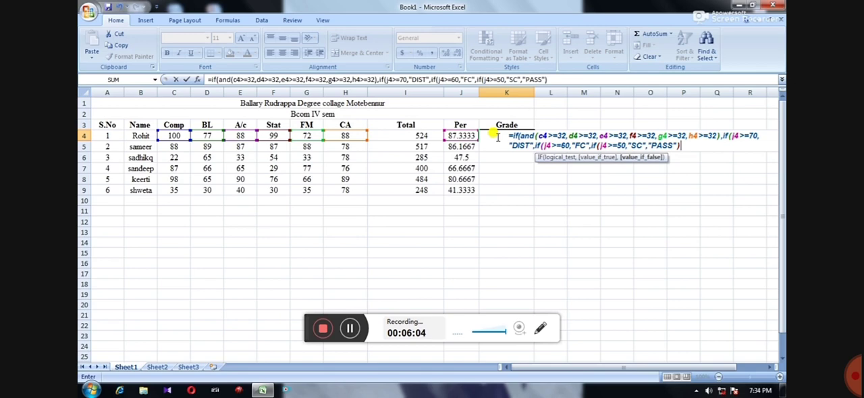
# Finish K4's formula with "PASS" as the innermost fallback, close the three nested IFs, and return "Fail" when the AND test is false
pyautogui.write('))')
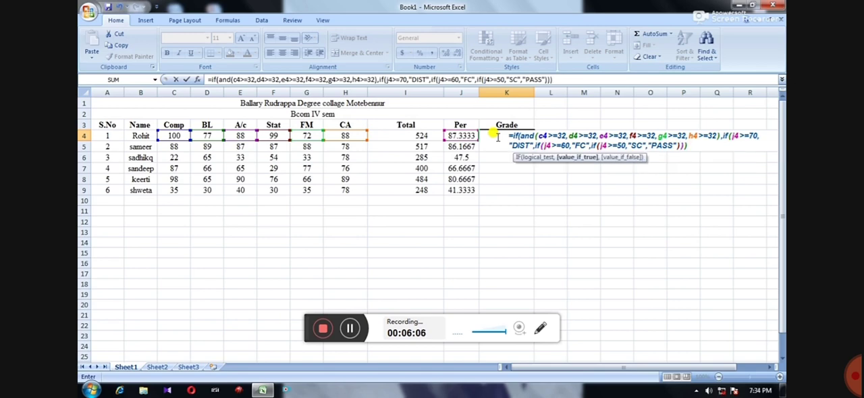
pyautogui.write(',"Fail')
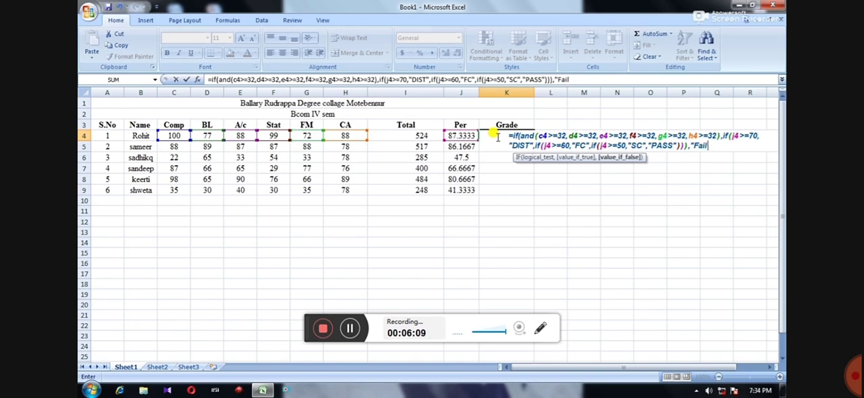
pyautogui.write('")')
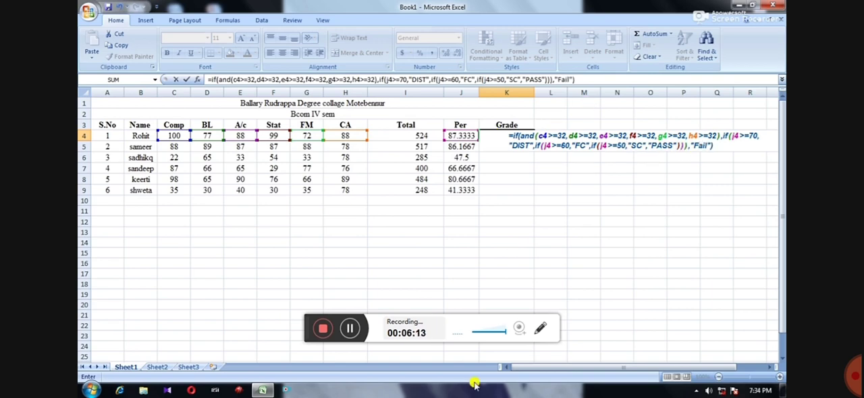
pyautogui.click(540, 328)
pyautogui.click(455, 357)
pyautogui.moveTo(488, 129)
pyautogui.mouseDown()
pyautogui.moveTo(535, 144)
pyautogui.moveTo(777, 157)
pyautogui.mouseUp()
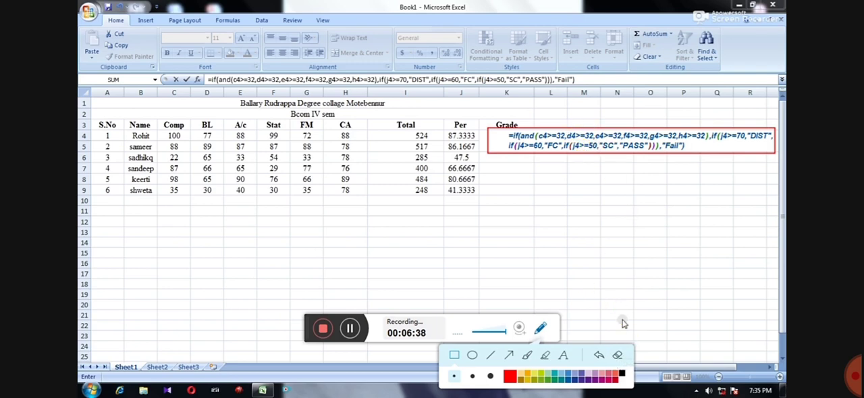
pyautogui.click(617, 355)
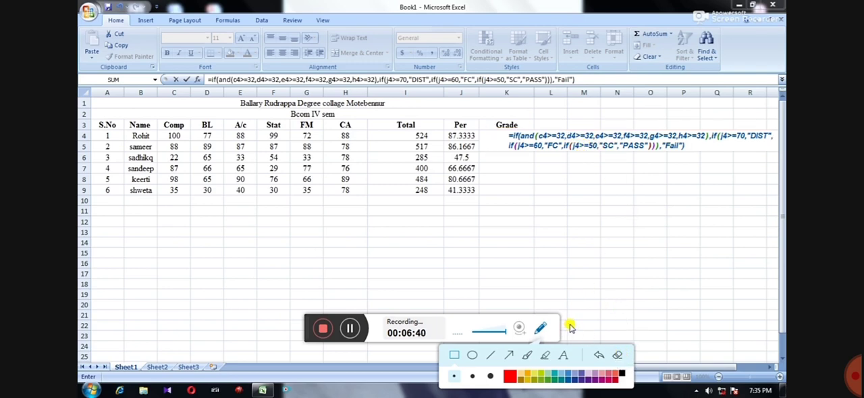
pyautogui.click(541, 328)
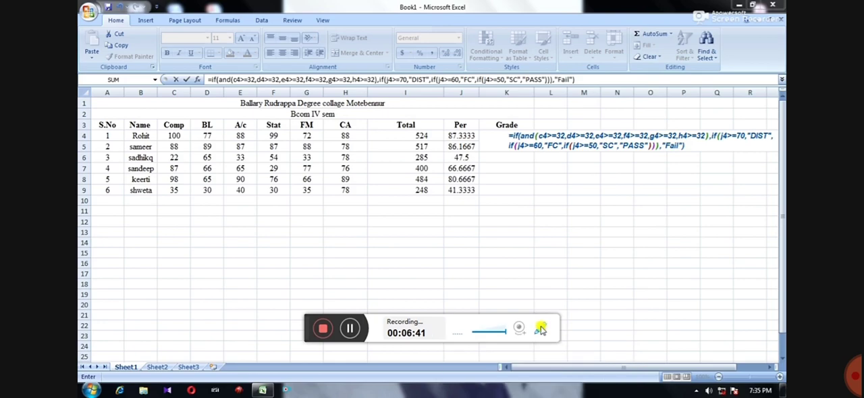
# Enter the grade formula in K4 and fill it down through K9 for the remaining students
pyautogui.click(588, 144)
pyautogui.press('Return')
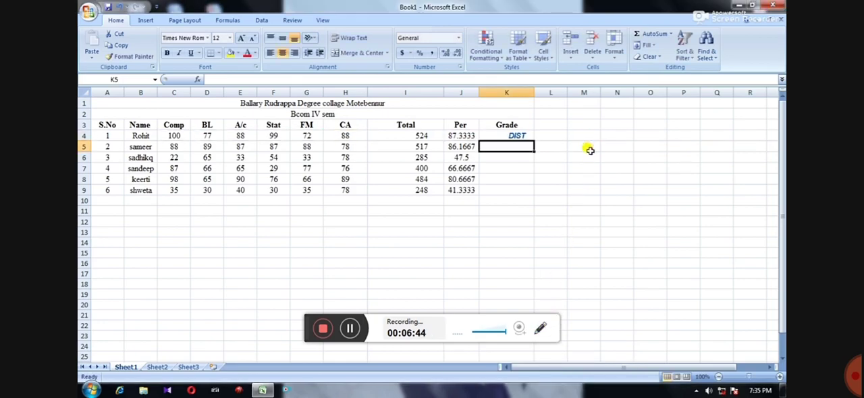
pyautogui.click(518, 134)
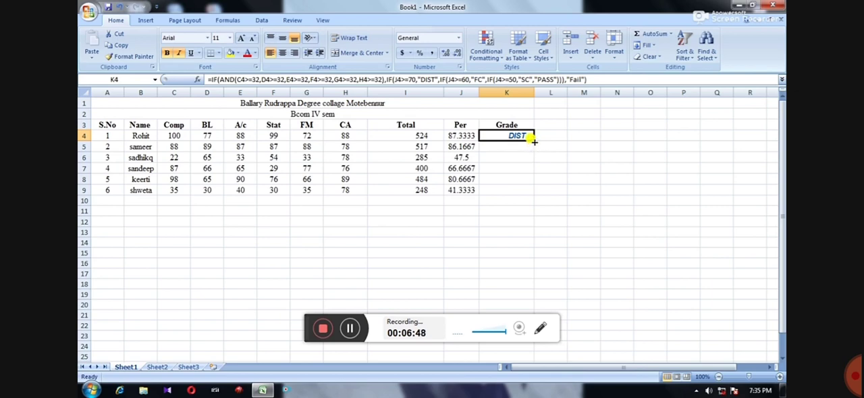
pyautogui.moveTo(533, 138); pyautogui.dragTo(535, 194)
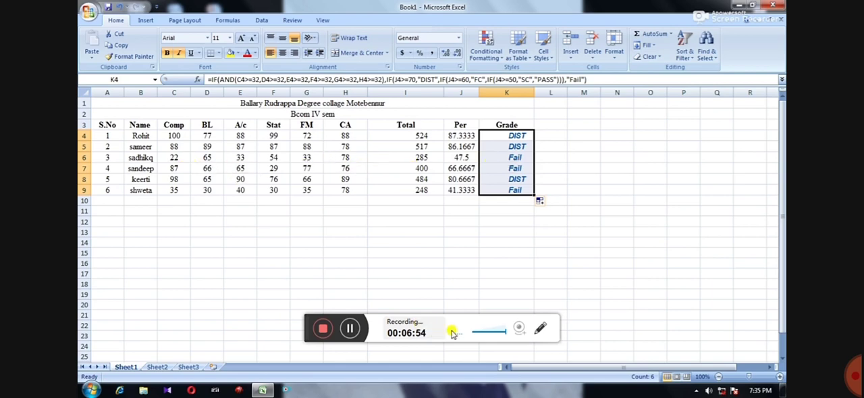
pyautogui.click(540, 329)
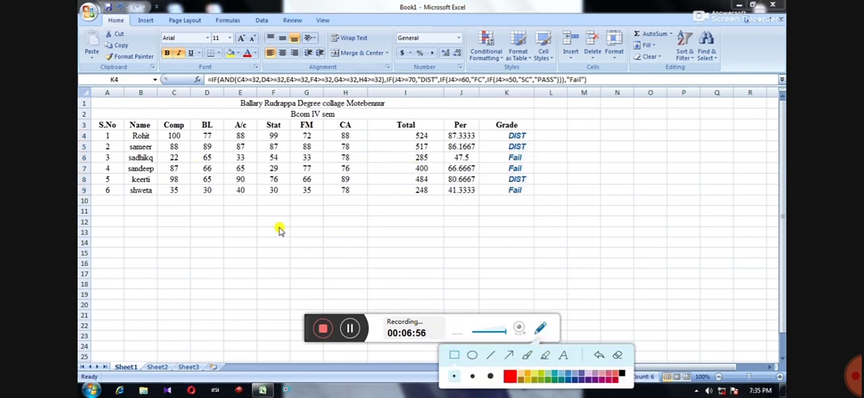
pyautogui.moveTo(164, 152); pyautogui.dragTo(186, 164)
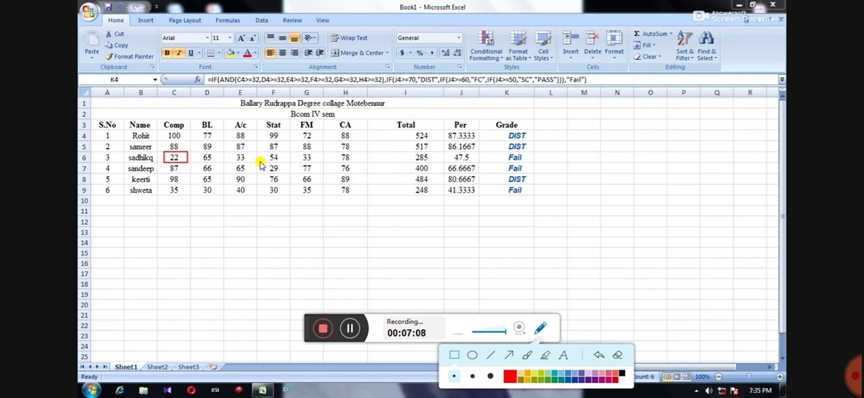
pyautogui.moveTo(259, 163); pyautogui.dragTo(288, 173)
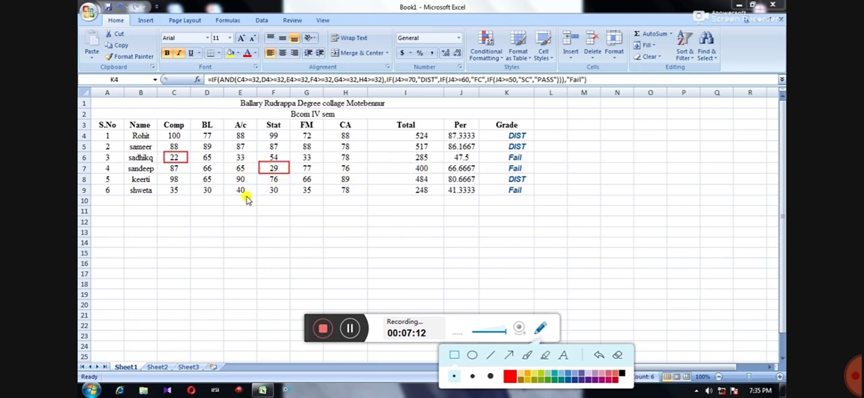
pyautogui.moveTo(258, 185); pyautogui.dragTo(287, 196)
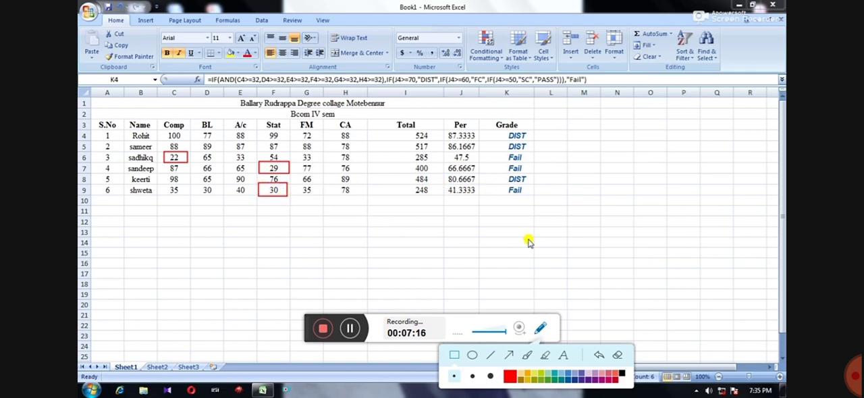
pyautogui.click(618, 356)
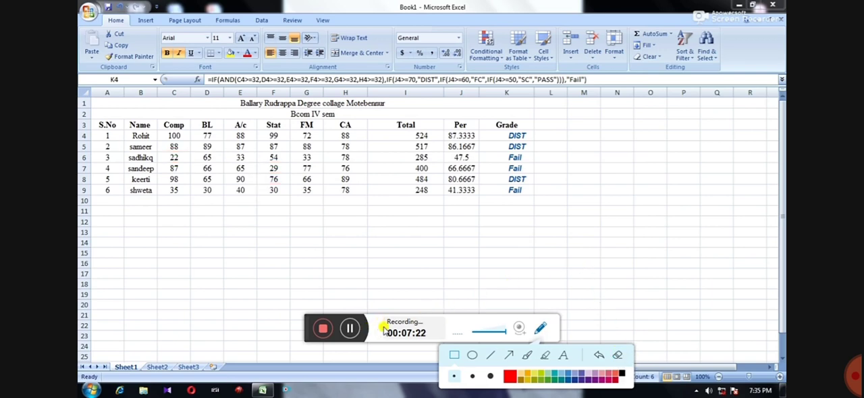
pyautogui.click(325, 328)
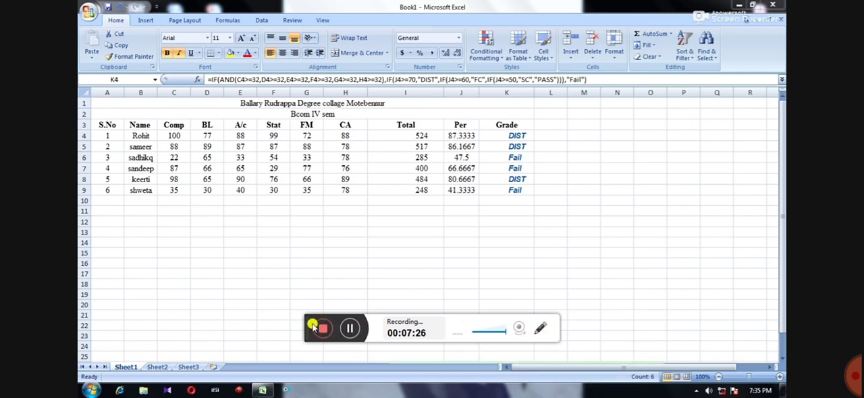